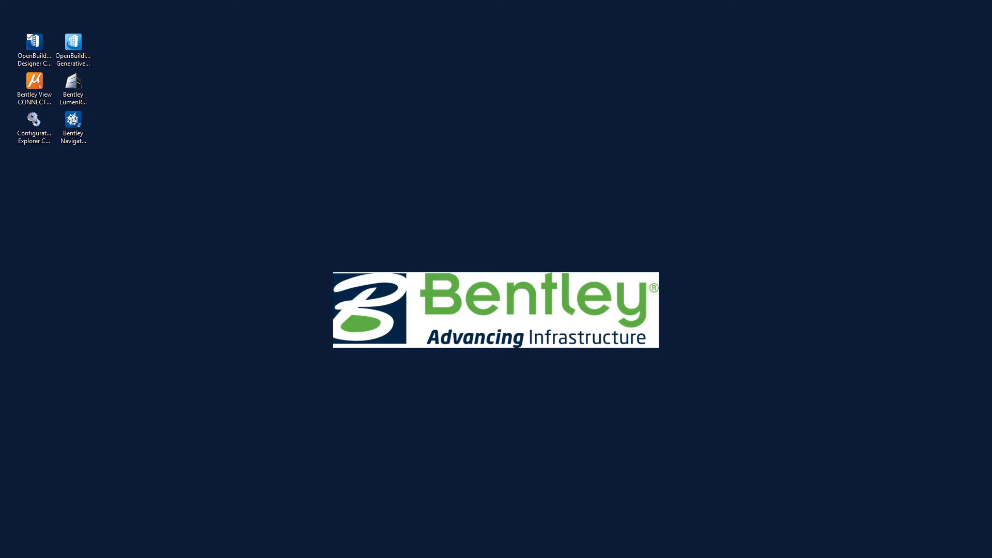
# - Launch OpenBuildings Designer and set the Building_Examples WorkSpace as current
pyautogui.click(39, 45)
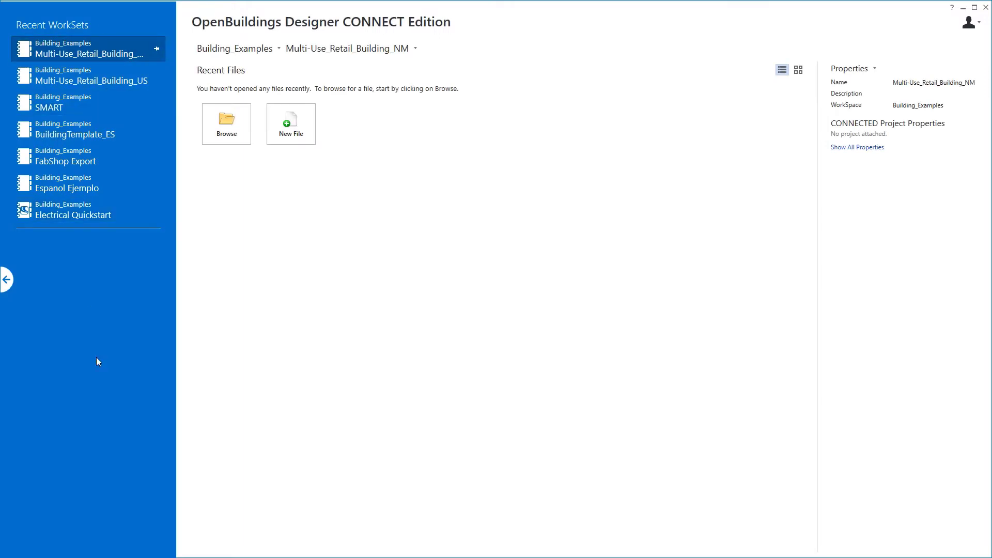
pyautogui.click(268, 54)
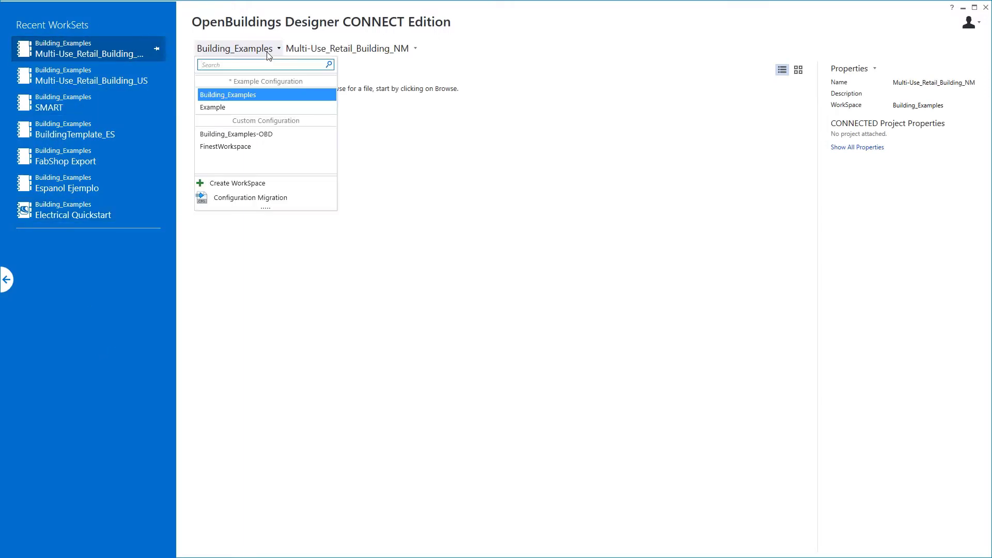
pyautogui.click(268, 54)
pyautogui.click(347, 51)
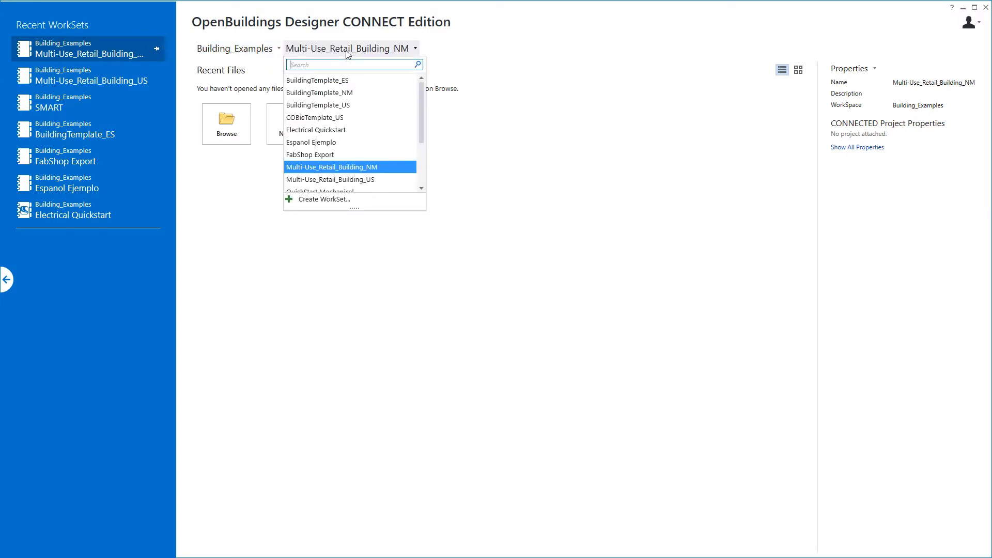
pyautogui.click(347, 51)
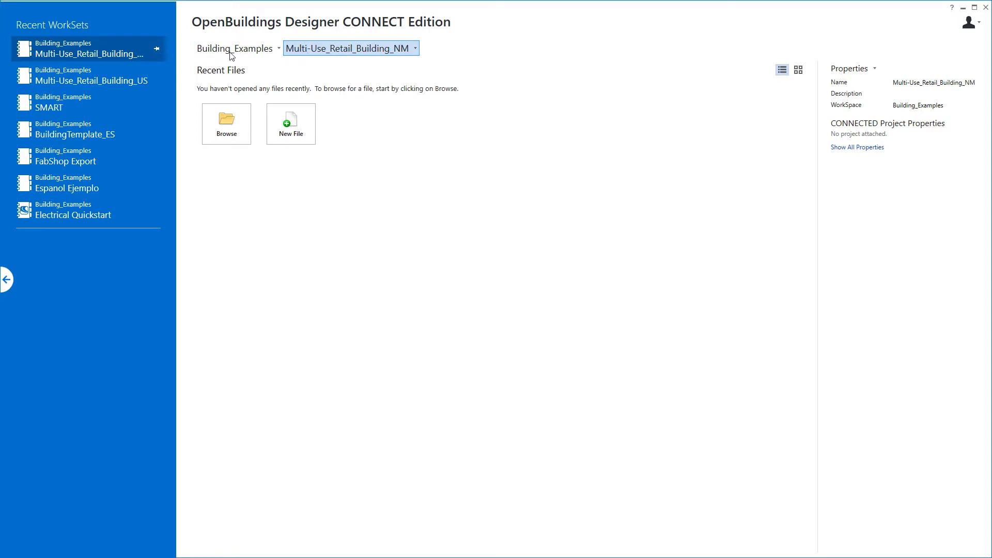
pyautogui.click(272, 49)
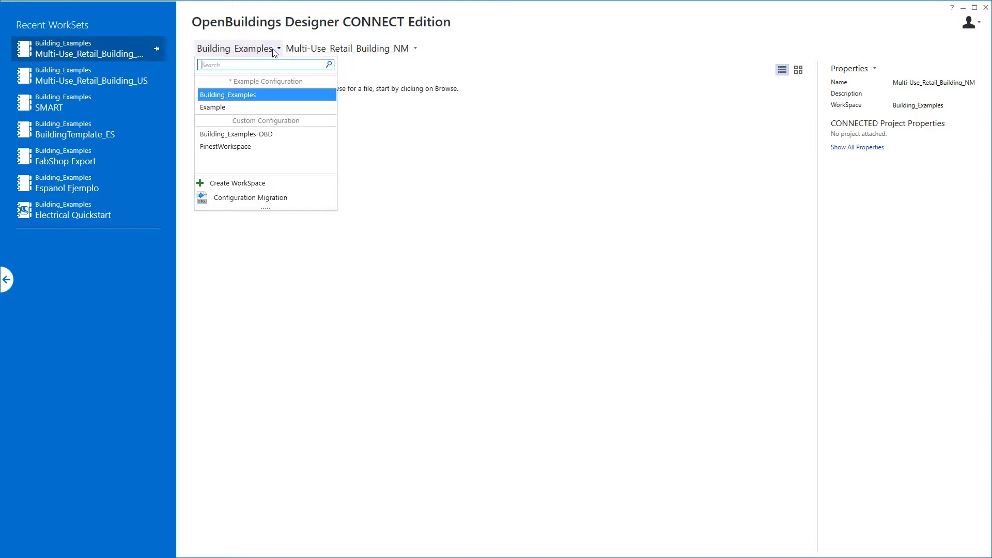
pyautogui.click(253, 95)
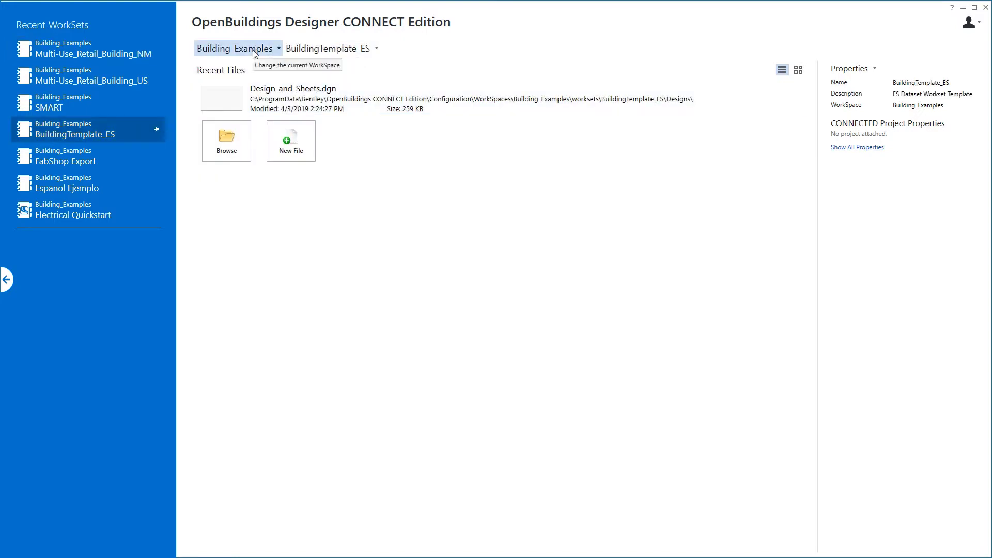
# - Start a new WorkSet named "Mechanical Training" with the description "Progfessional Series Training"
pyautogui.click(355, 49)
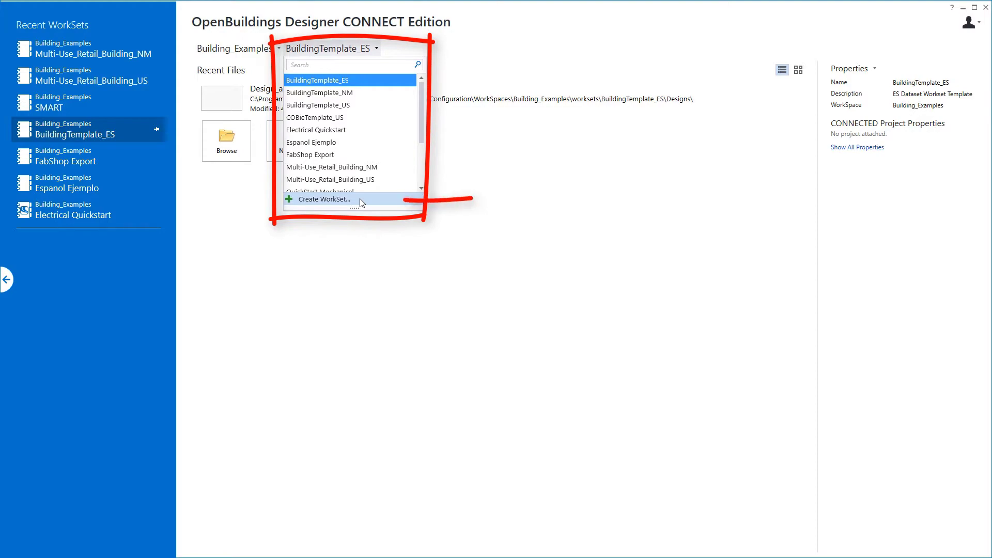
pyautogui.click(360, 199)
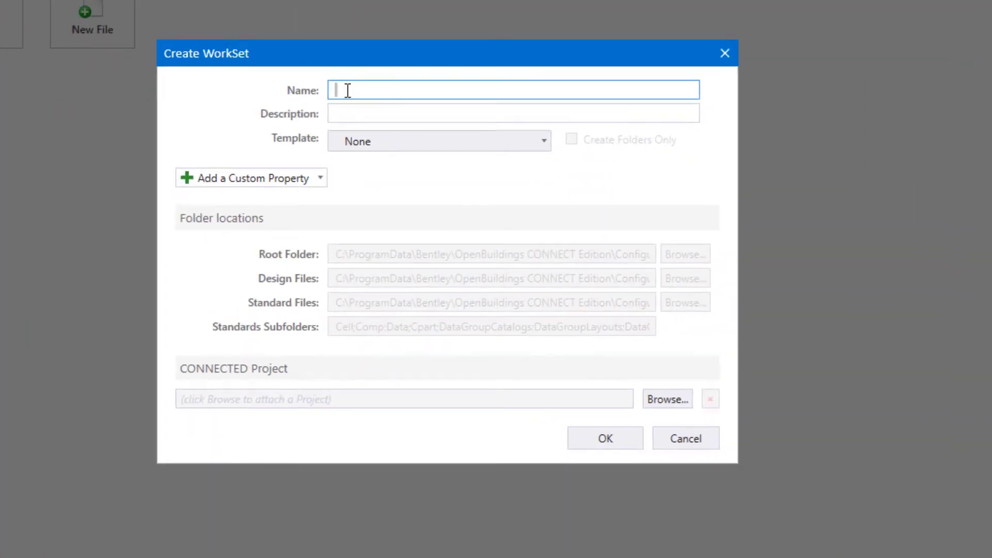
pyautogui.write('Mechanical Training')
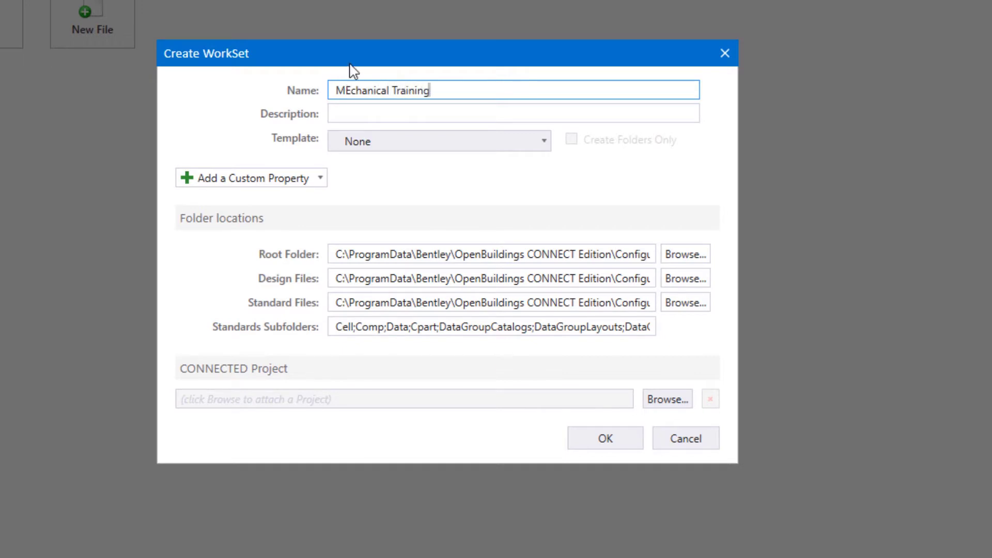
pyautogui.click(343, 93)
pyautogui.press('Delete')
pyautogui.write('e')
pyautogui.click(351, 111)
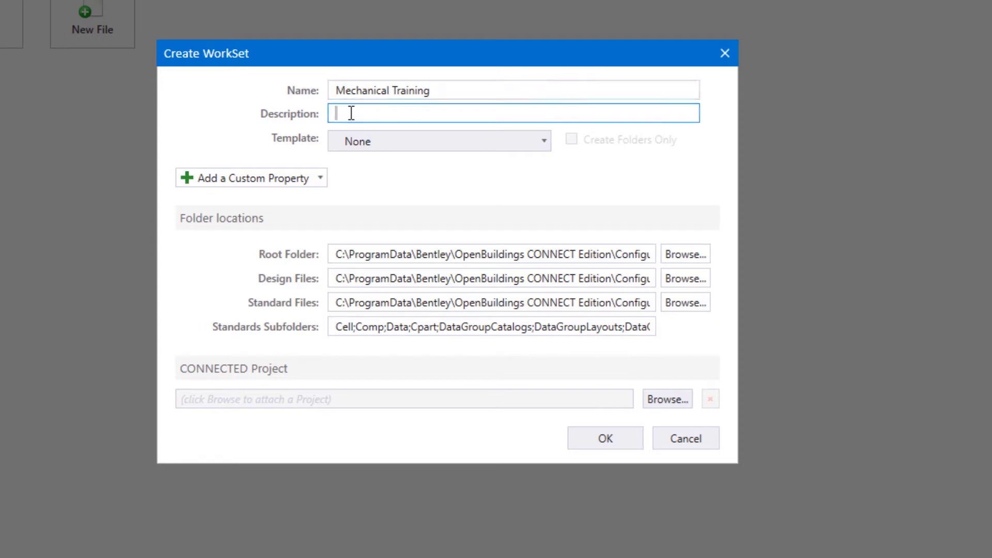
pyautogui.write('Progr')
pyautogui.write('essional Series Training')
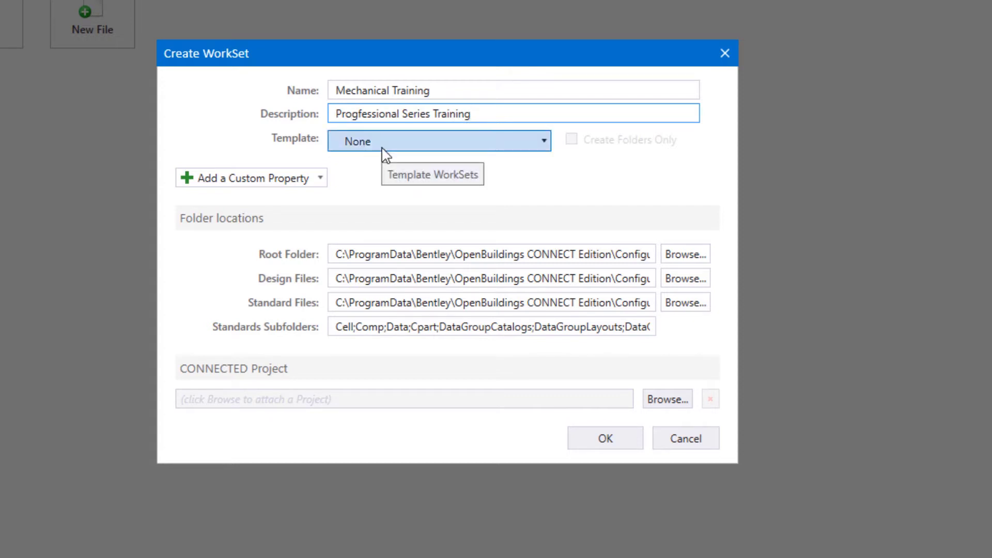
# - Base the new WorkSet on the Multi-Use_Retail_Building_US template and create it
pyautogui.click(524, 149)
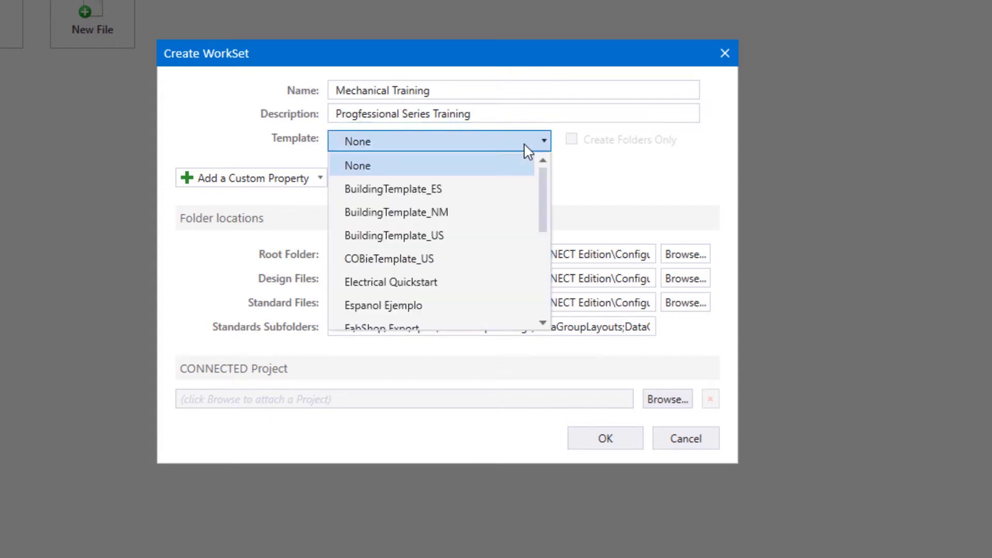
pyautogui.click(544, 192)
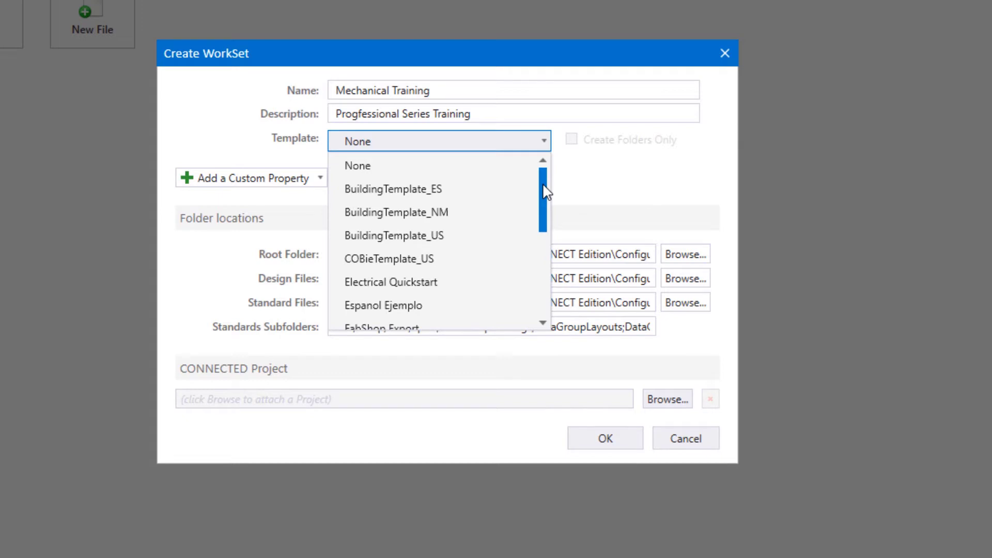
pyautogui.moveTo(543, 187); pyautogui.dragTo(543, 234)
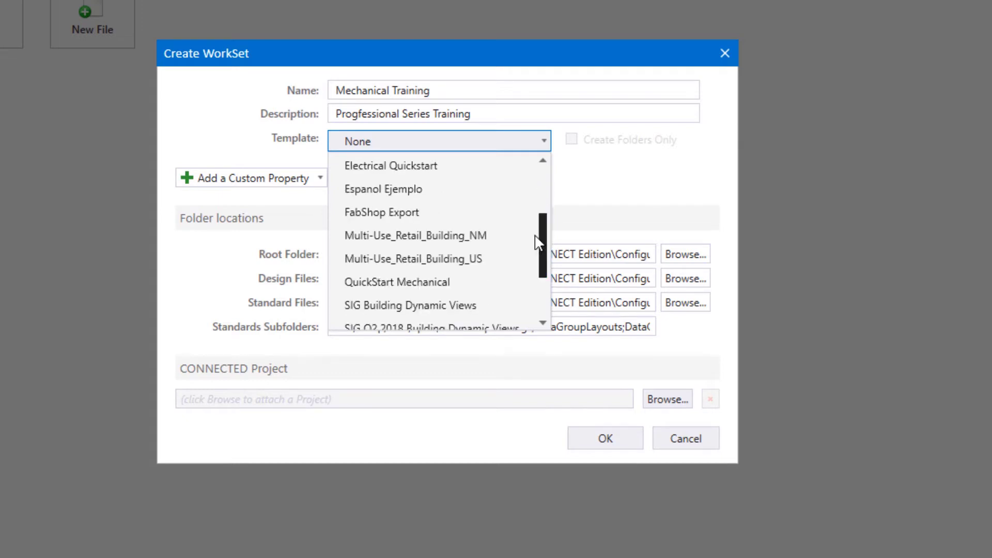
pyautogui.click(452, 257)
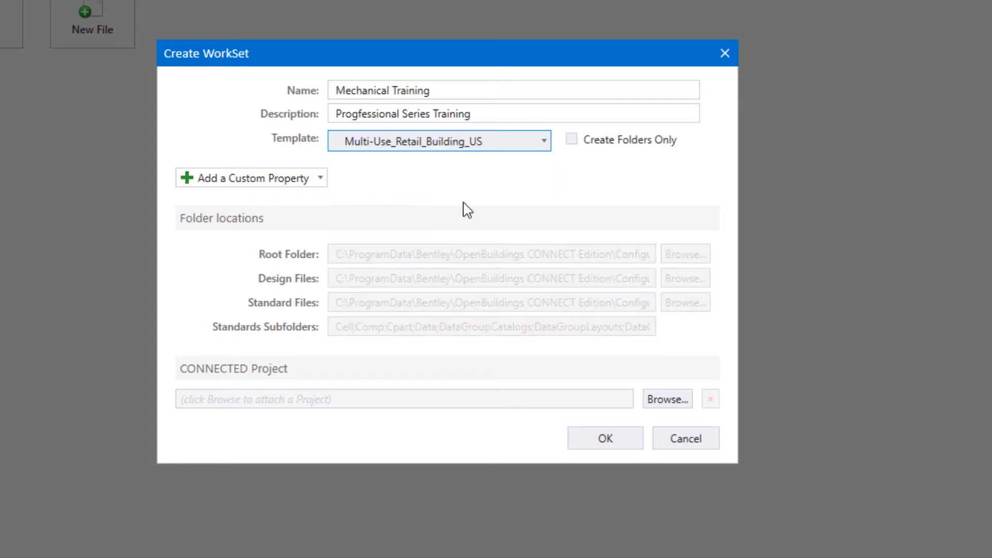
pyautogui.click(594, 441)
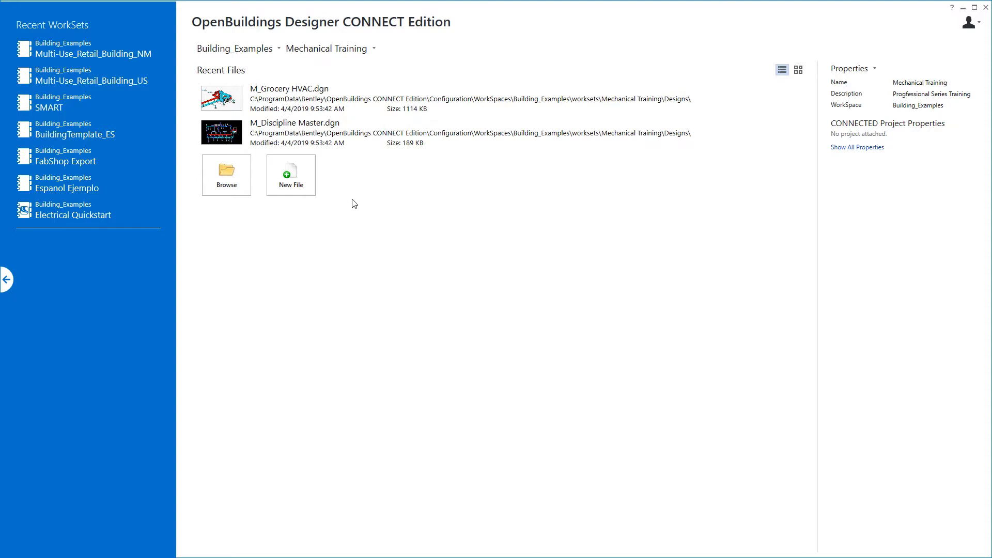
# - Start a new design file in the WorkSet's Designs folder, using DesignSeed.dgn as its seed file
pyautogui.click(306, 191)
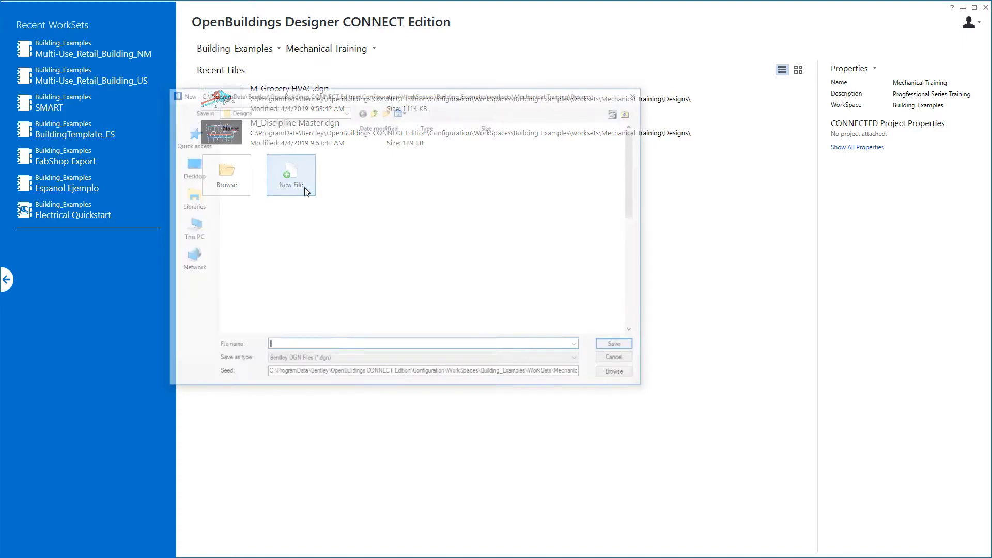
pyautogui.moveTo(643, 386); pyautogui.dragTo(707, 415)
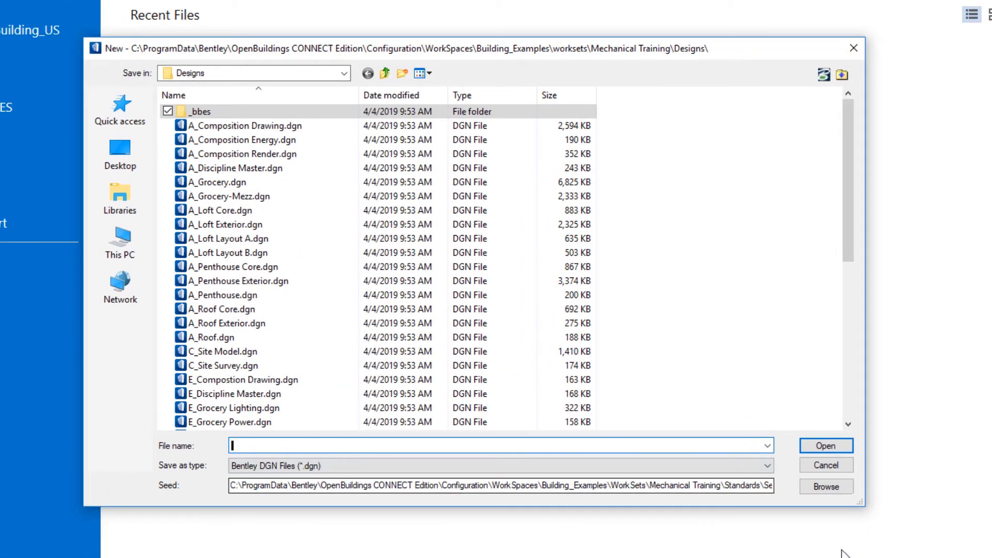
pyautogui.click(816, 490)
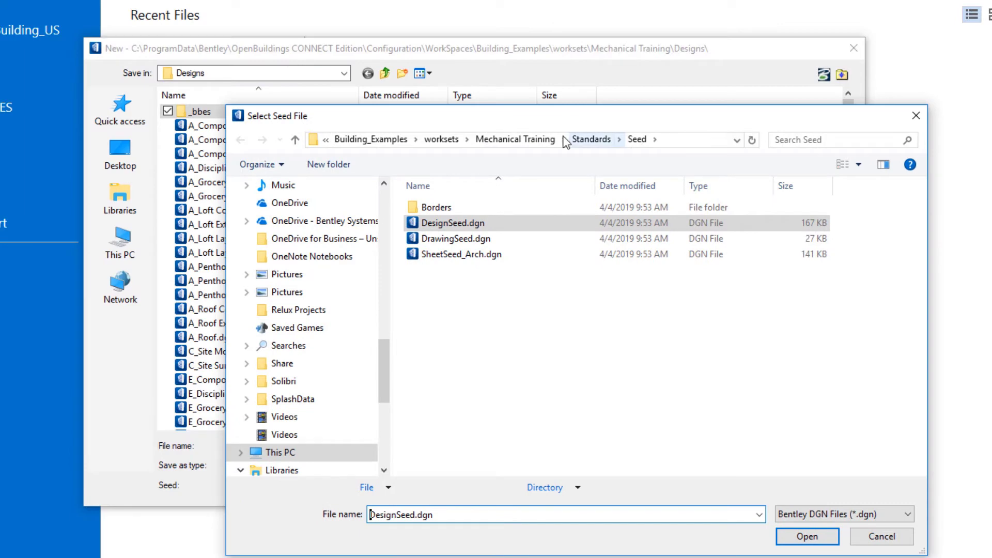
pyautogui.click(455, 225)
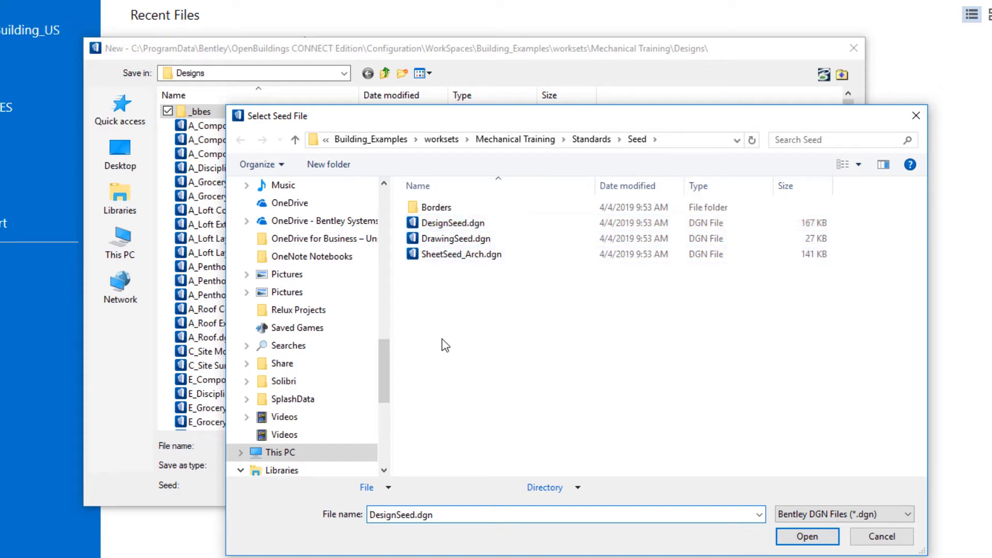
pyautogui.click(459, 225)
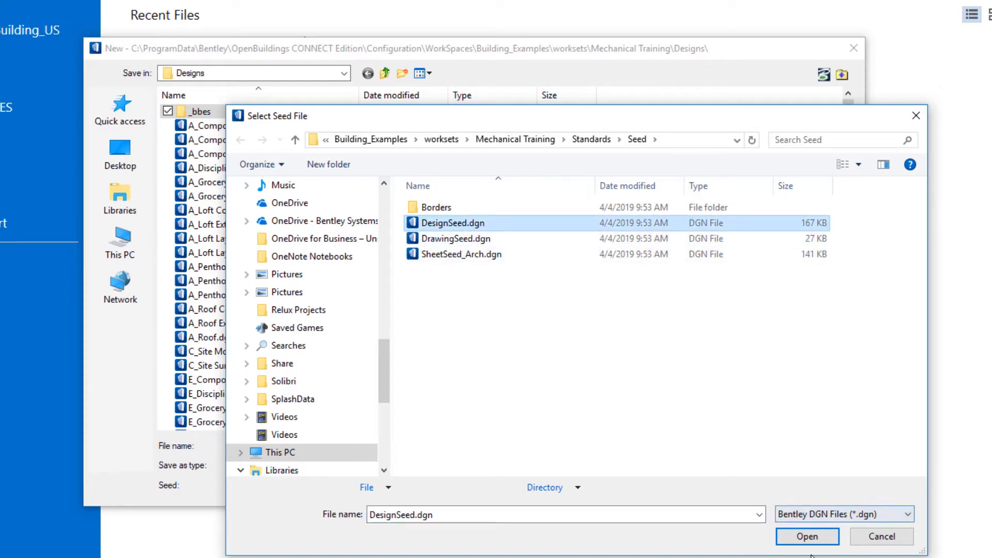
pyautogui.click(805, 538)
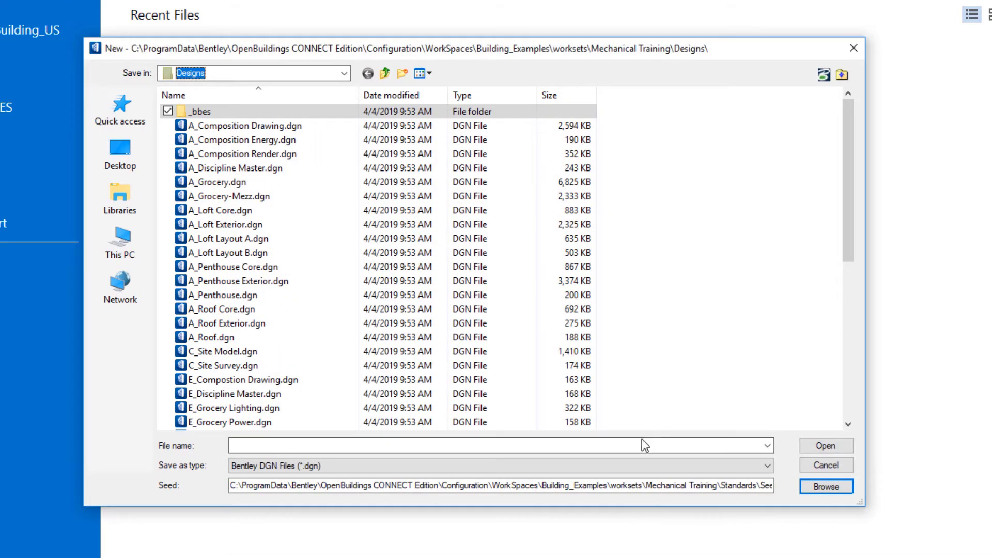
# - Name the new file "M_Grocery HVAC Training", create it and acknowledge the compatibility notice
pyautogui.click(289, 449)
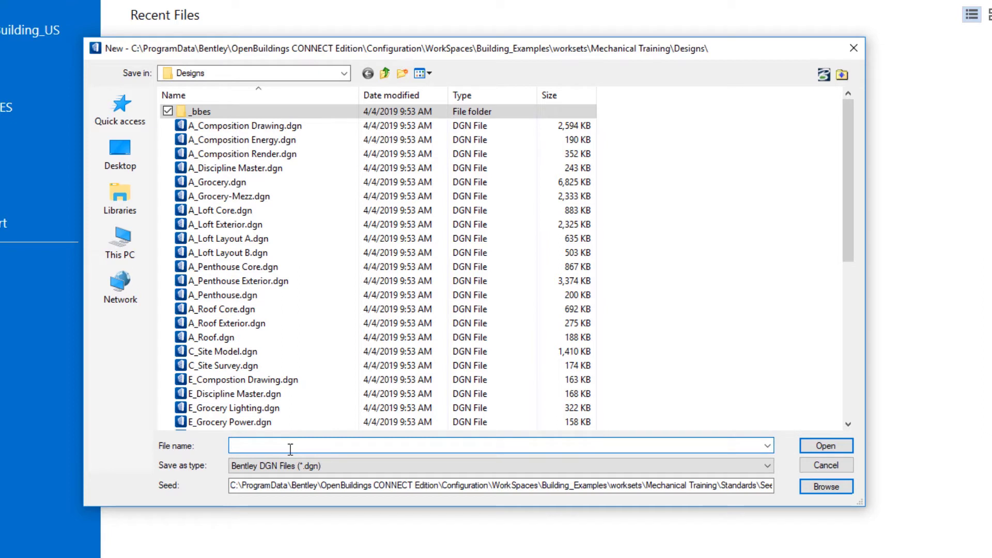
pyautogui.write('M_Grocery')
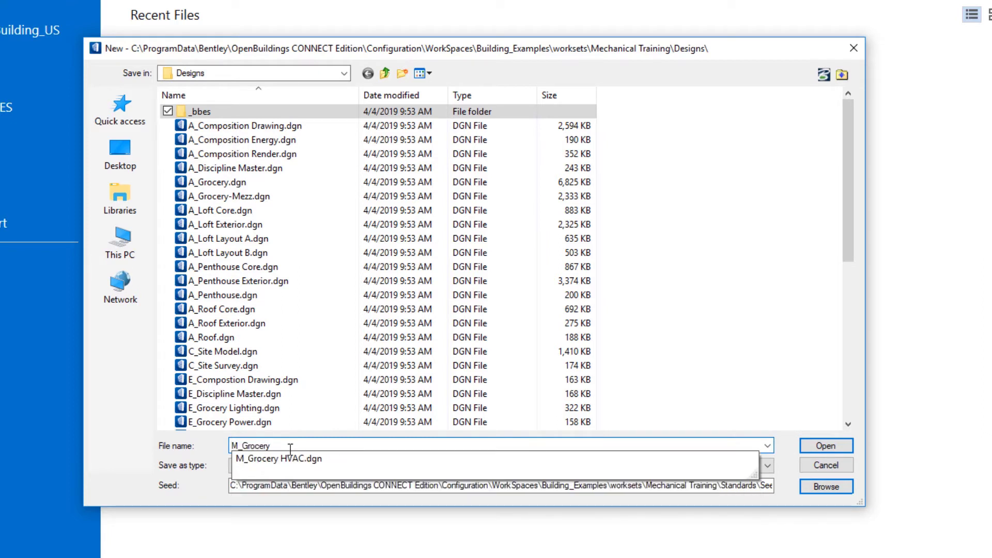
pyautogui.write(' HVAC')
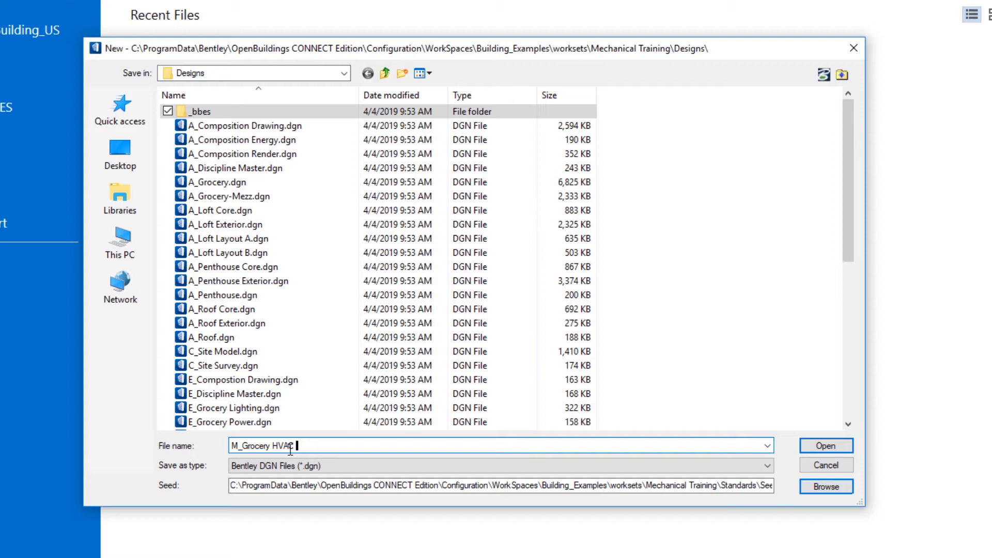
pyautogui.write('Training')
pyautogui.click(818, 449)
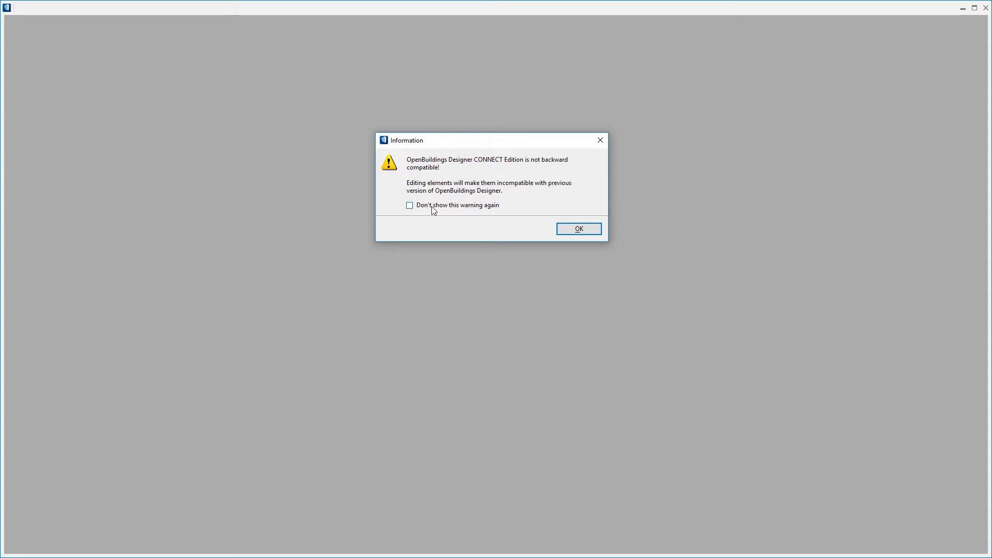
pyautogui.click(573, 231)
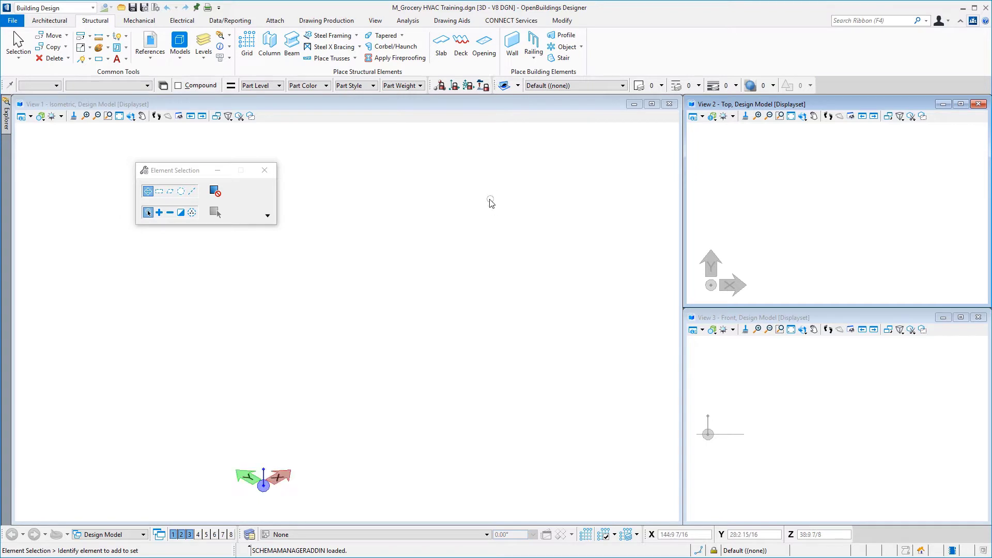
# - Float the Attributes toolbar over the isometric view and dock it back above the views
pyautogui.moveTo(495, 88); pyautogui.dragTo(461, 146)
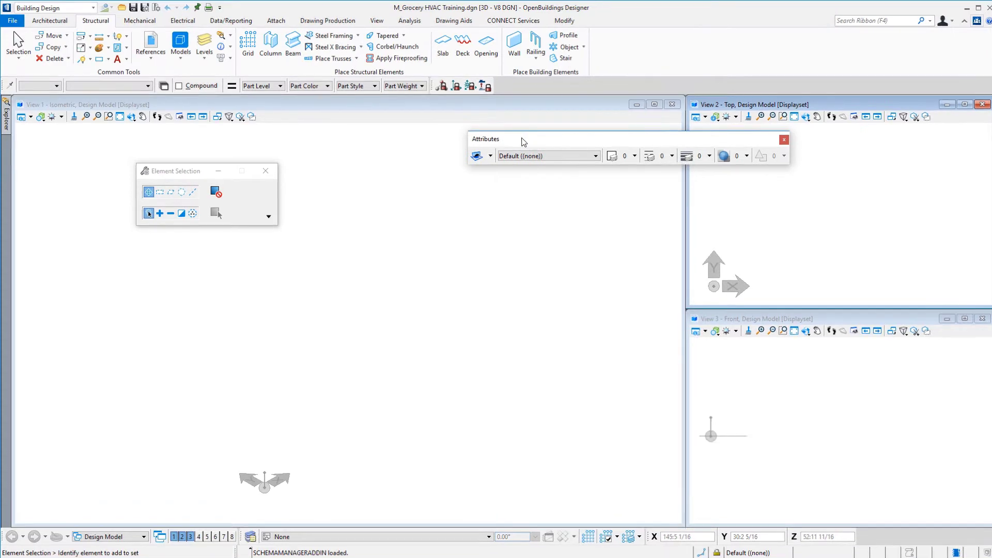
pyautogui.moveTo(501, 143); pyautogui.dragTo(530, 86)
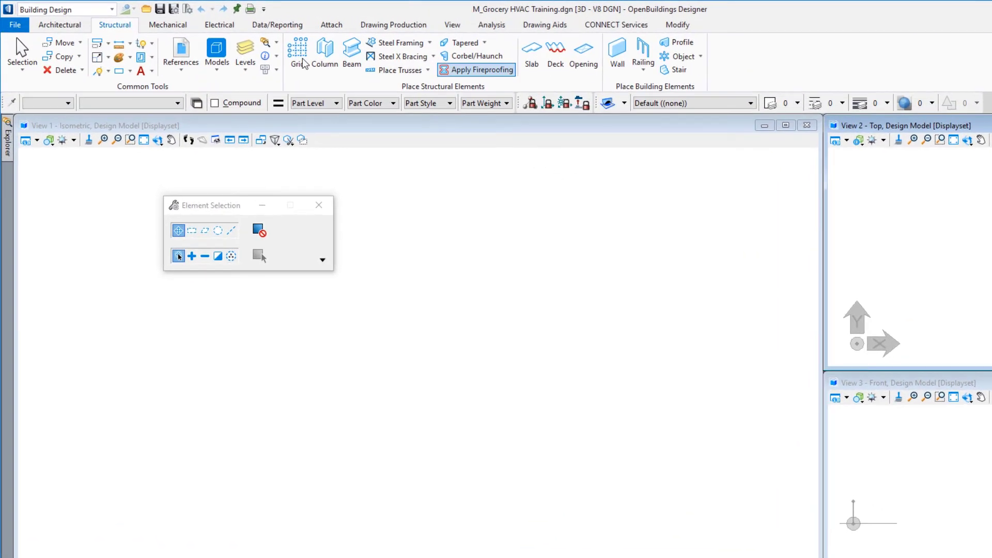
pyautogui.click(278, 43)
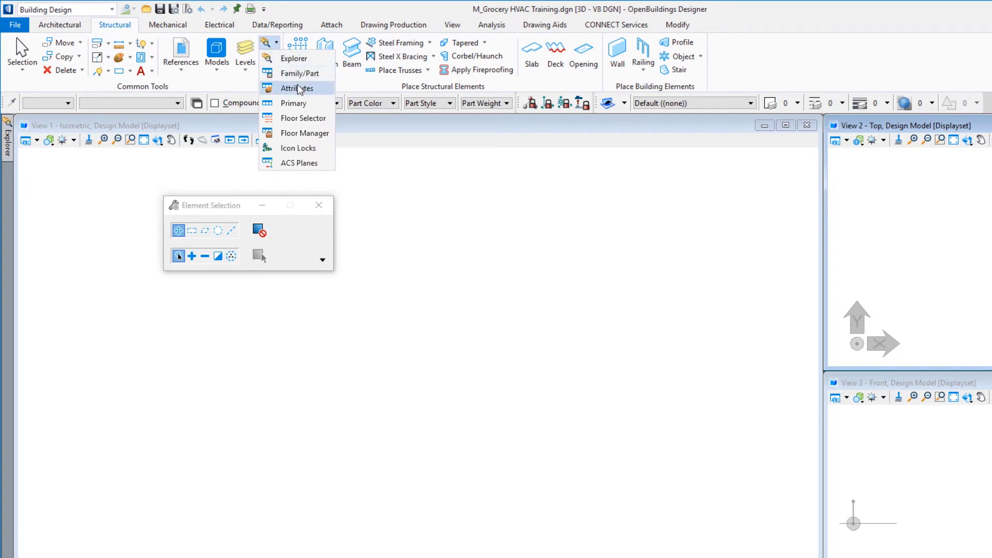
pyautogui.click(391, 282)
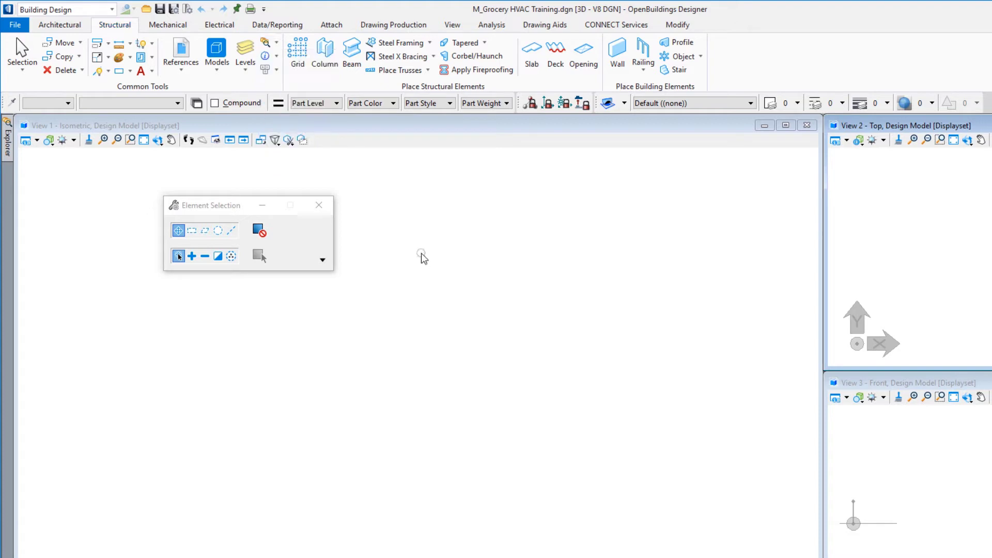
pyautogui.moveTo(7, 155)
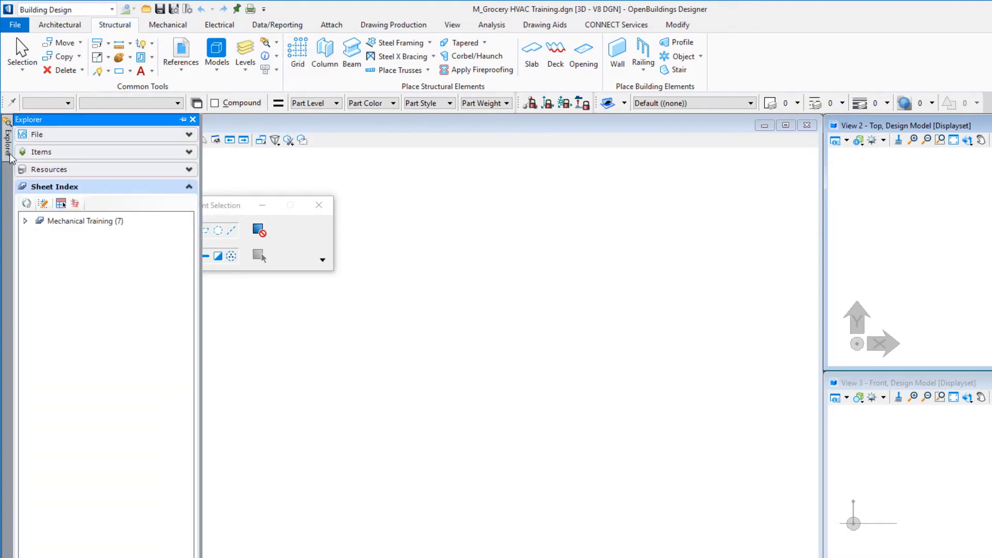
pyautogui.click(383, 389)
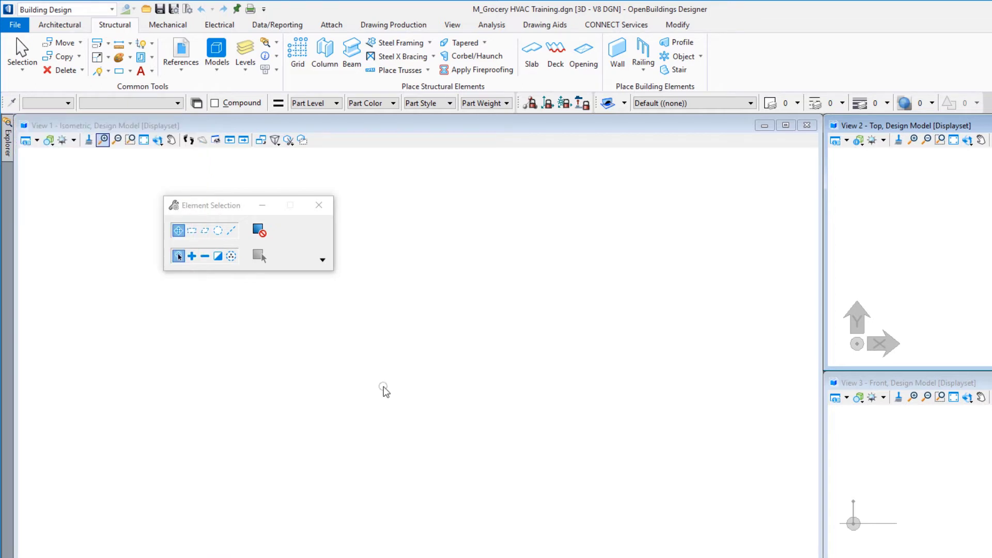
# - Select A_Discipline Master.dgn and S_Discipline Master.dgn from the Mechanical Training WorkSet's Designs folder as references to attach
pyautogui.click(165, 27)
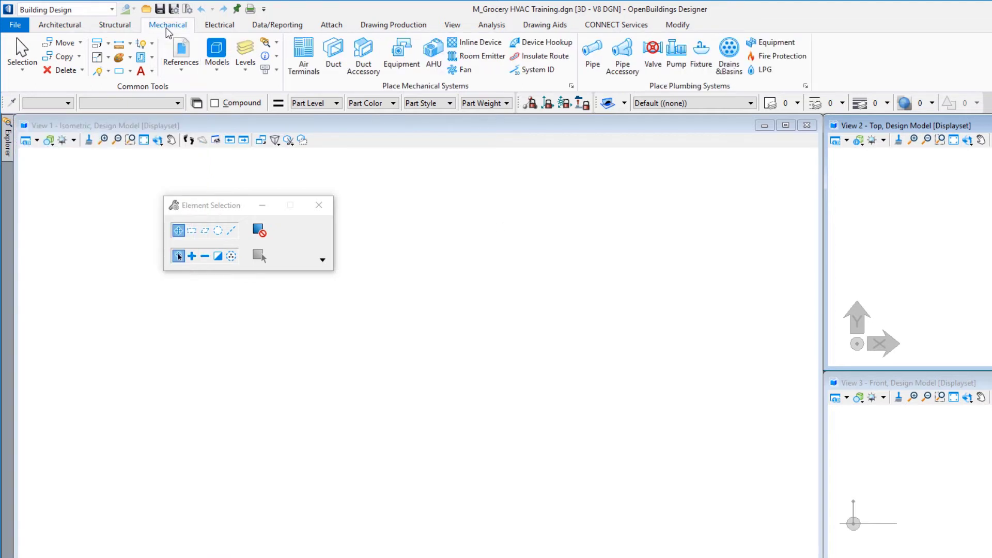
pyautogui.click(178, 69)
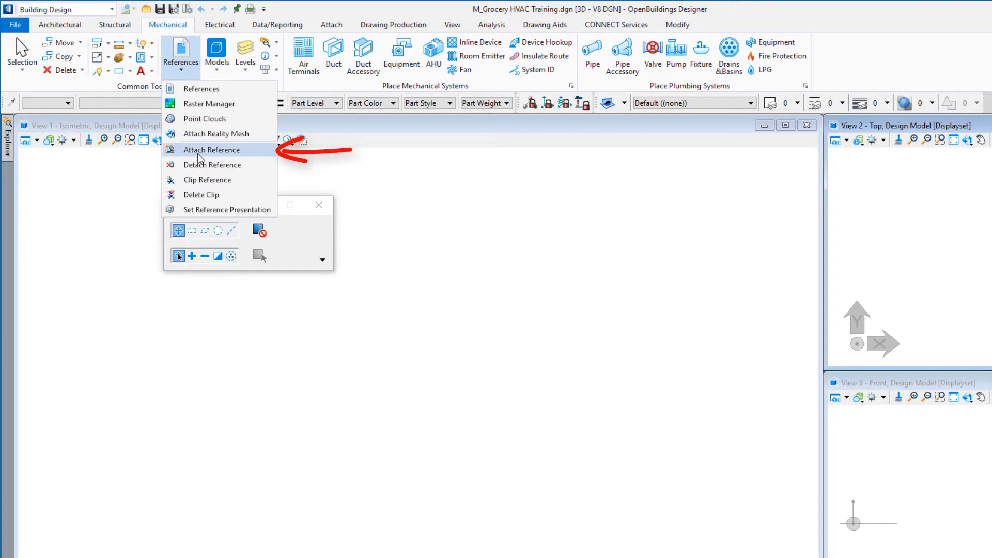
pyautogui.click(349, 433)
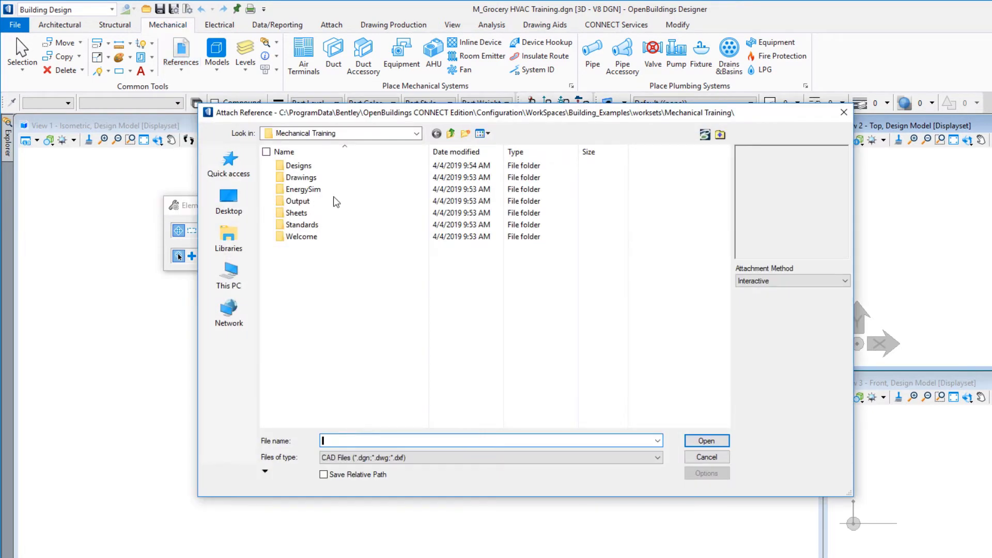
pyautogui.doubleClick(314, 164)
pyautogui.click(363, 213)
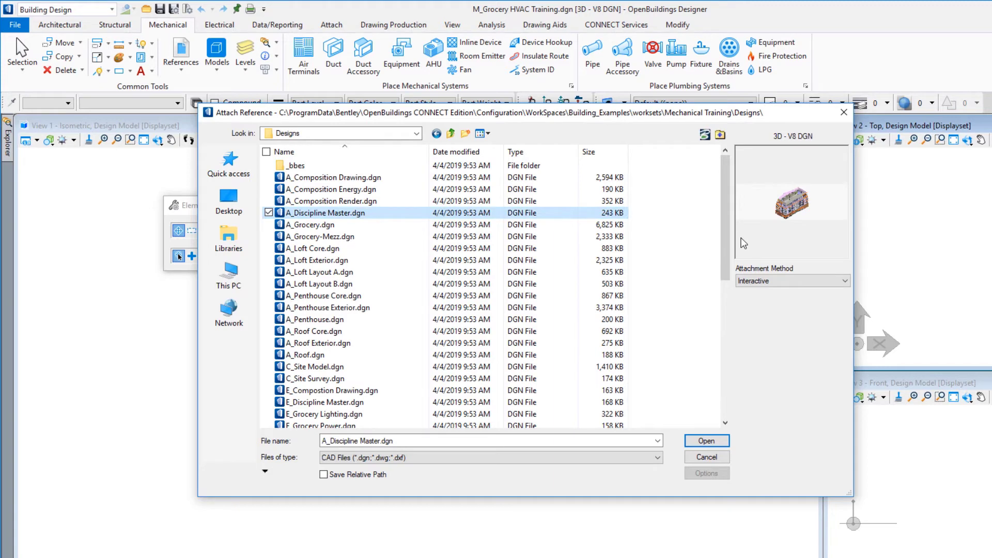
pyautogui.moveTo(724, 241); pyautogui.dragTo(721, 406)
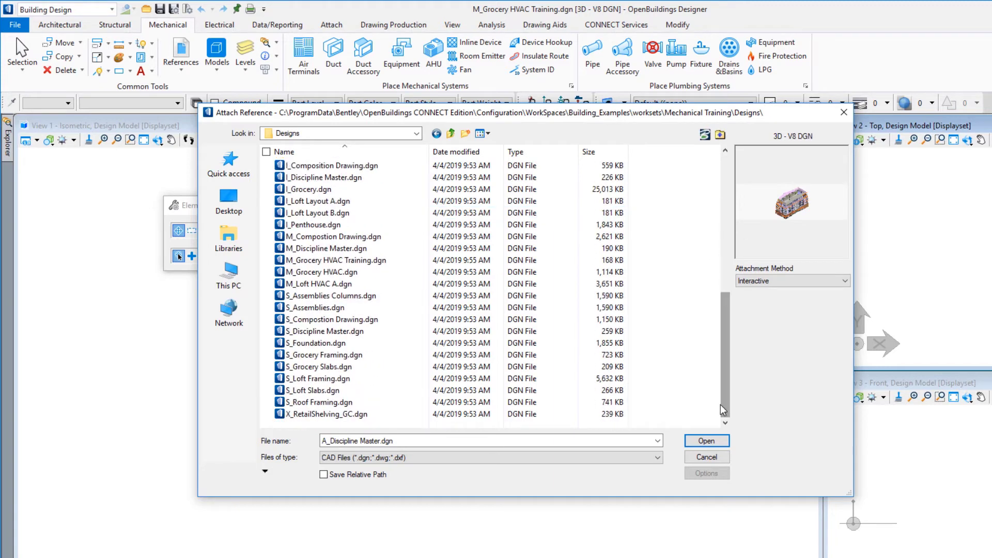
pyautogui.keyDown('ctrl'); pyautogui.click(330, 333); pyautogui.keyUp('ctrl')
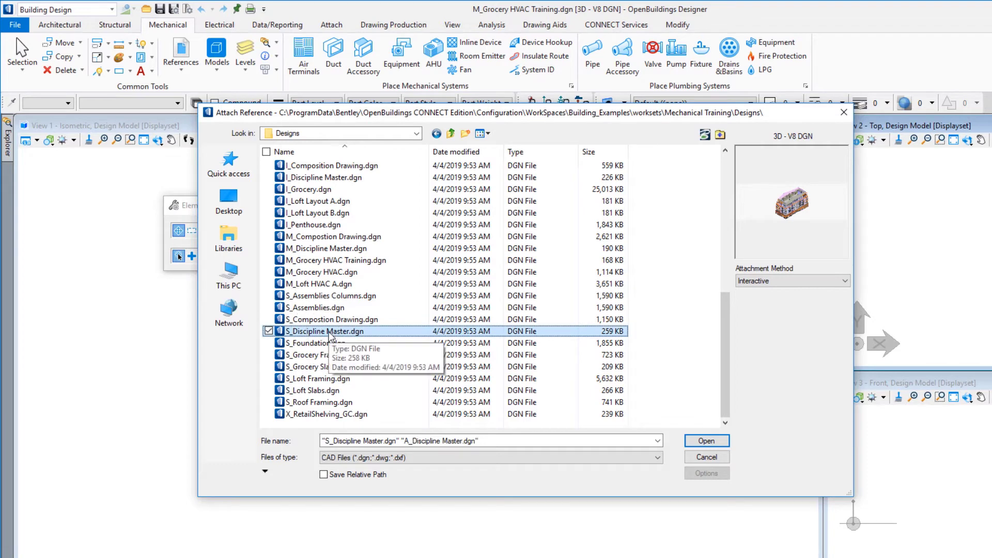
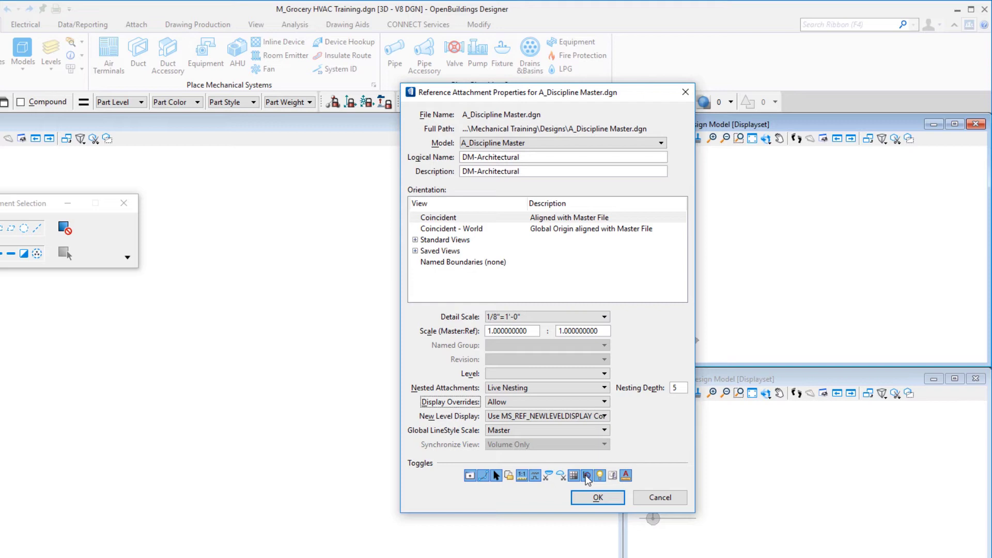
# - Attach both discipline masters with Coincident orientation, Live Nesting and a nesting depth of 5
pyautogui.click(586, 503)
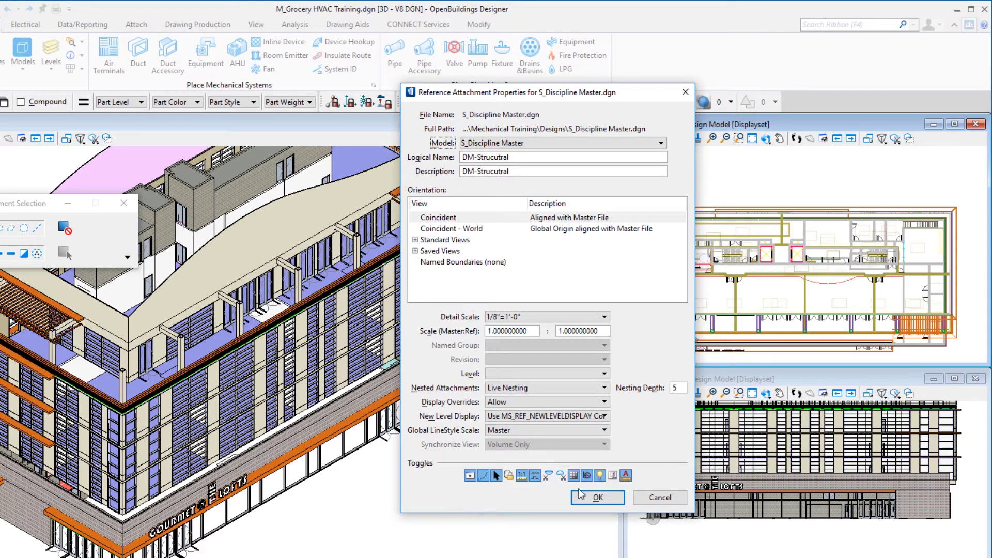
pyautogui.click(596, 497)
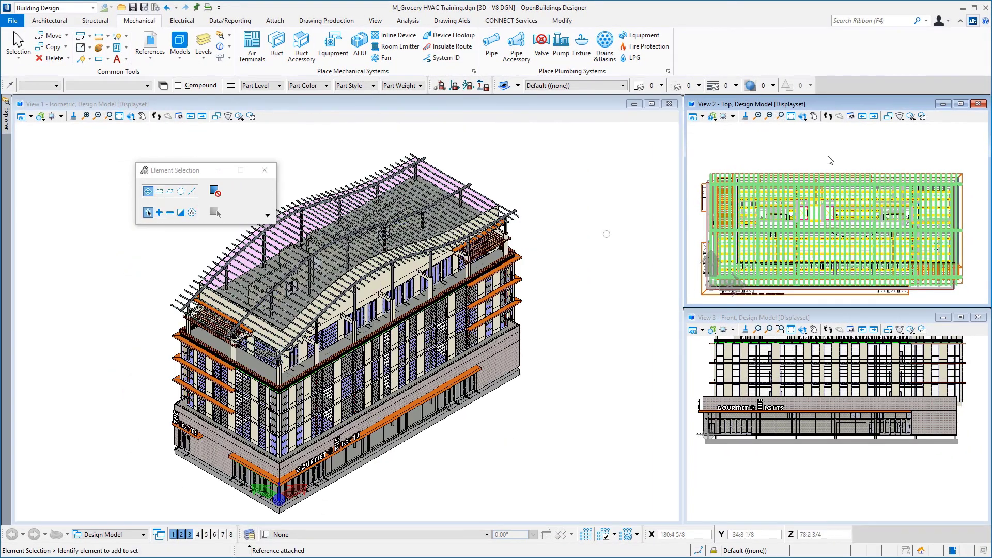
pyautogui.moveTo(862, 140); pyautogui.dragTo(855, 118, button='middle')
pyautogui.scroll(1, 861, 135)
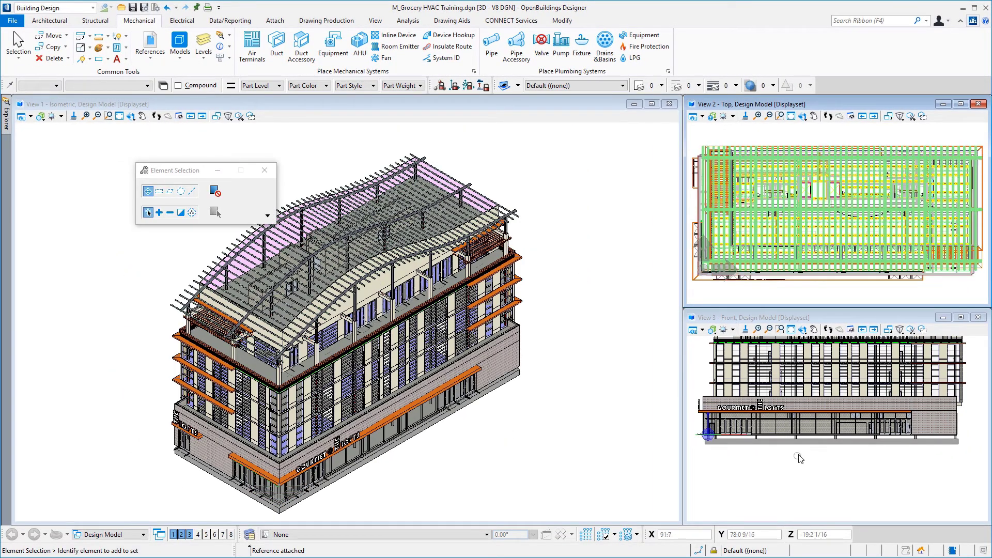
pyautogui.moveTo(800, 455); pyautogui.dragTo(795, 514, button='middle')
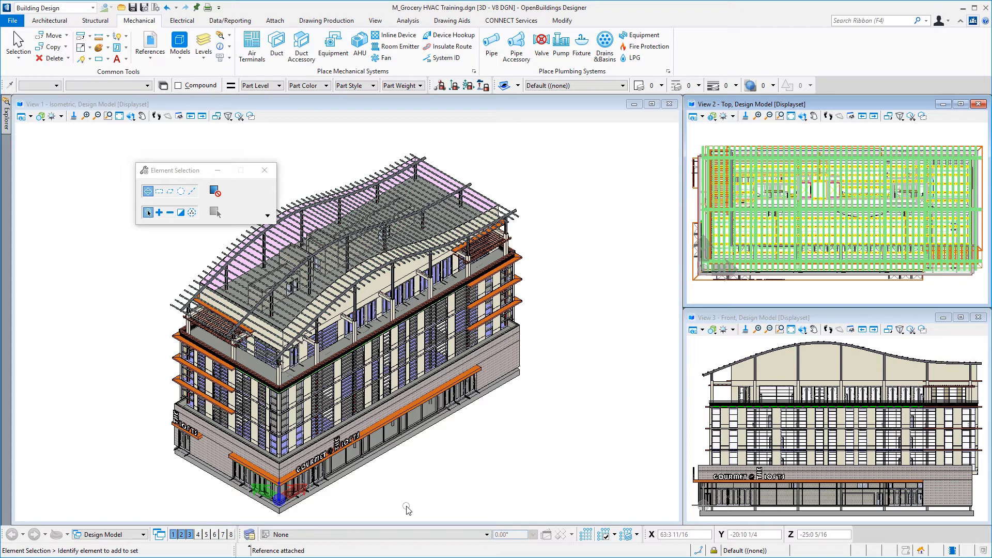
# - Make the GROUND floor of BUILDING 01 the active floor
pyautogui.click(417, 538)
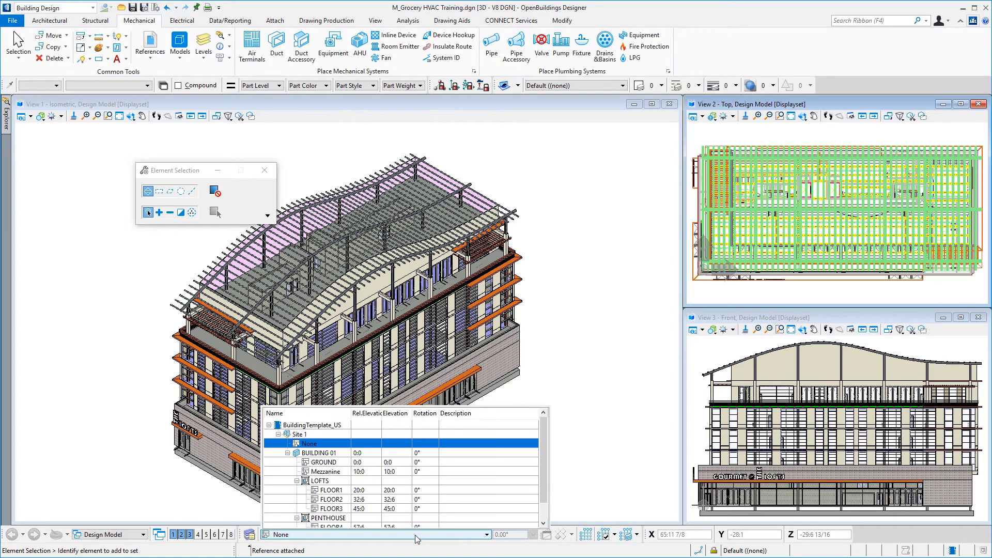
pyautogui.click(417, 539)
pyautogui.click(418, 538)
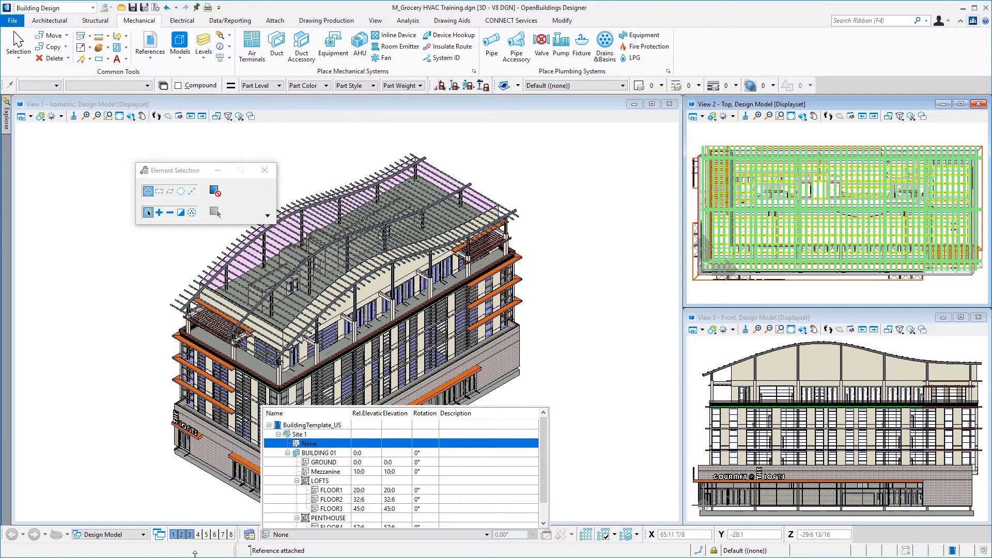
pyautogui.moveTo(240, 535)
pyautogui.mouseDown()
pyautogui.moveTo(242, 428)
pyautogui.moveTo(242, 535)
pyautogui.mouseUp()
pyautogui.click(326, 538)
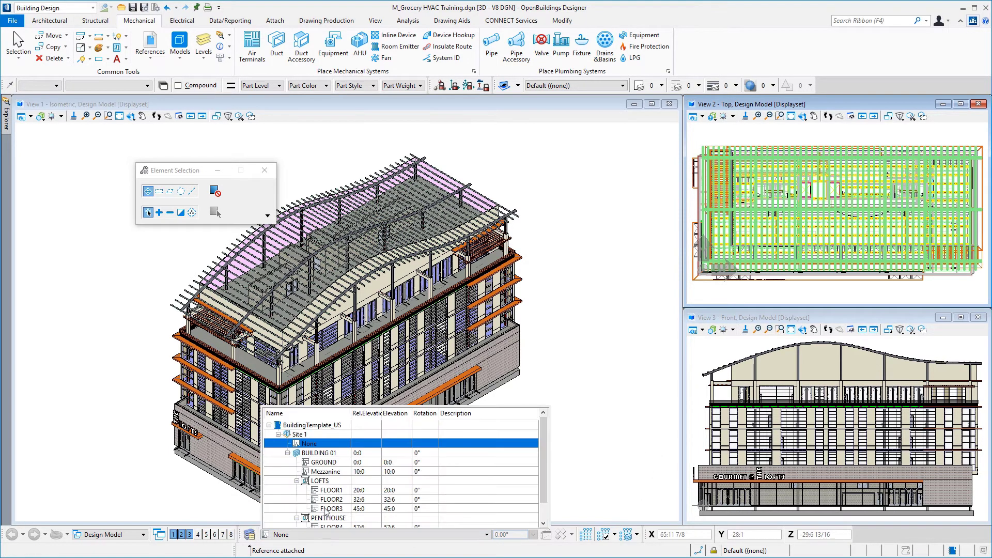
pyautogui.click(331, 463)
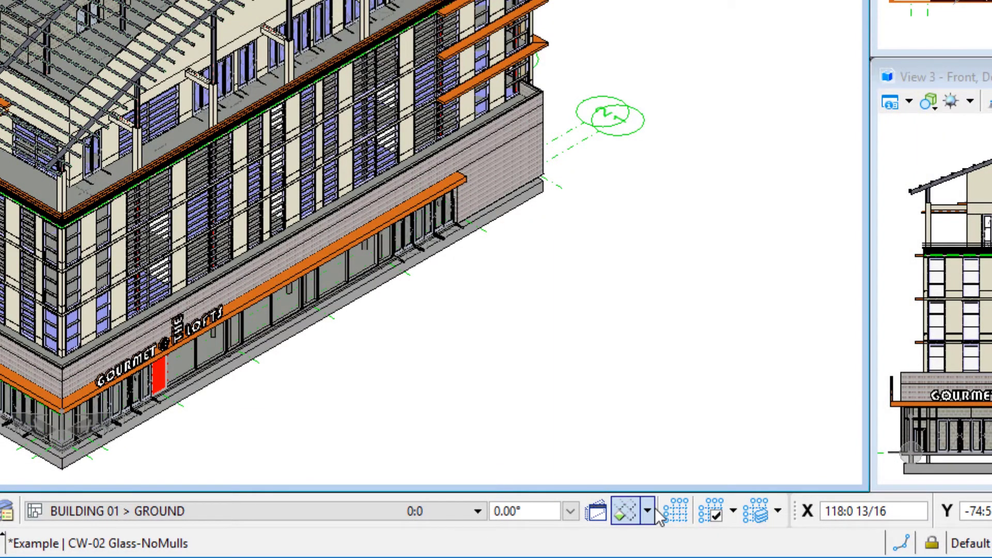
# - Examine the active floor and next floor offsets used for clipping the views to a floor
pyautogui.click(650, 507)
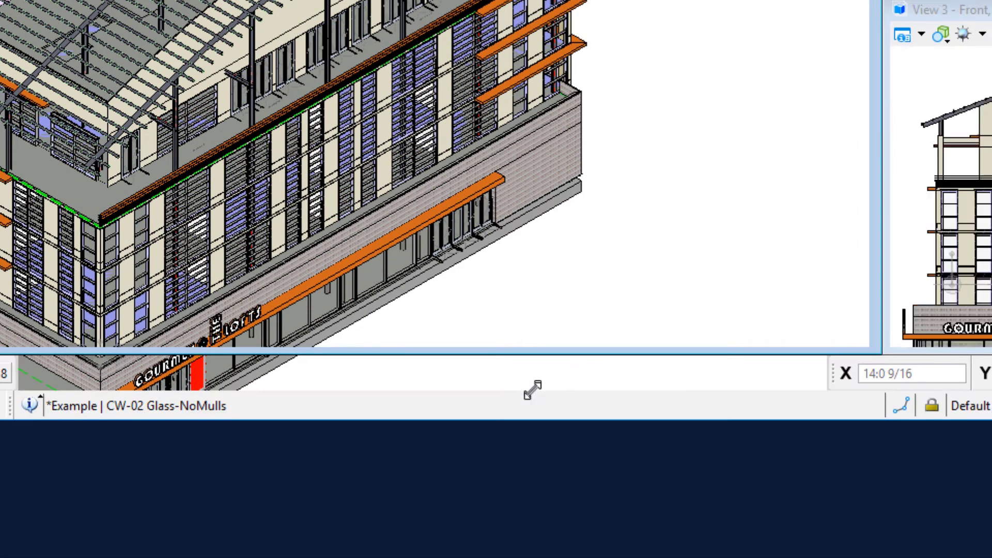
pyautogui.moveTo(532, 390); pyautogui.dragTo(699, 383)
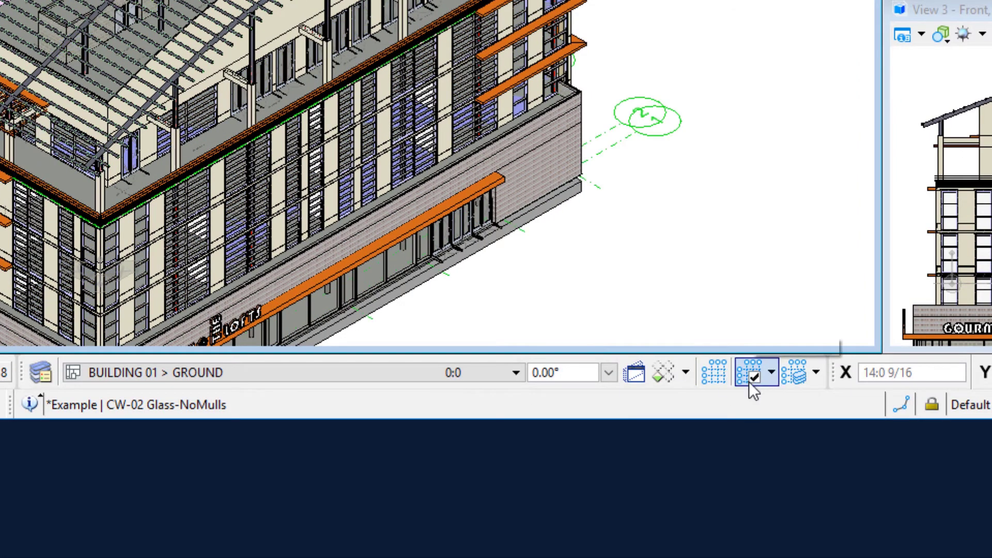
pyautogui.click(686, 369)
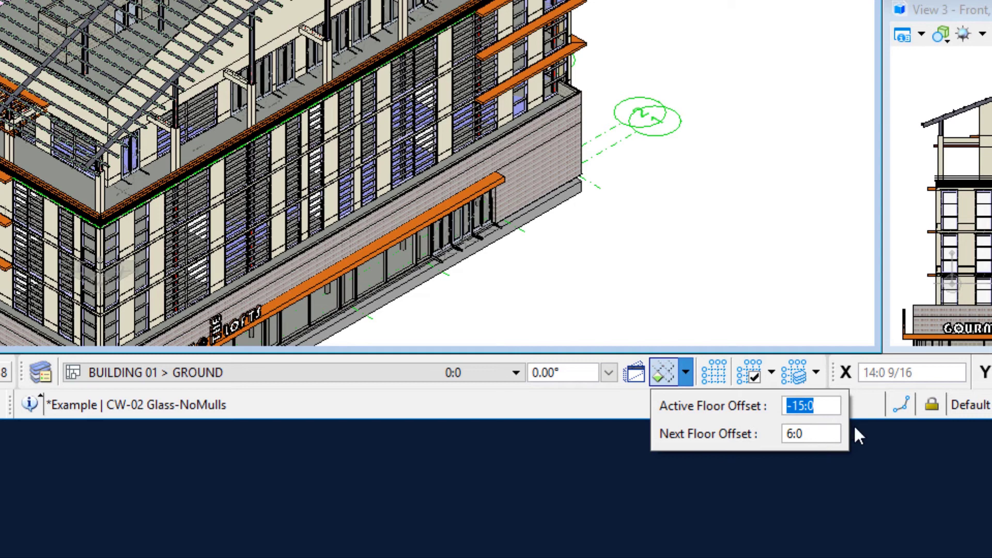
pyautogui.press('Escape')
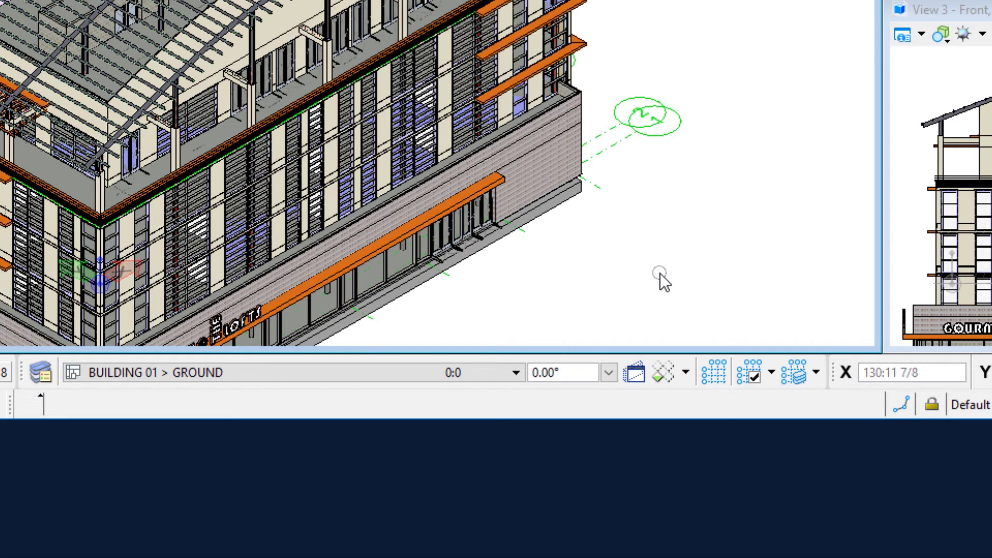
# - Turn on floor clipping so the views show only the building's ground floor
pyautogui.click(661, 373)
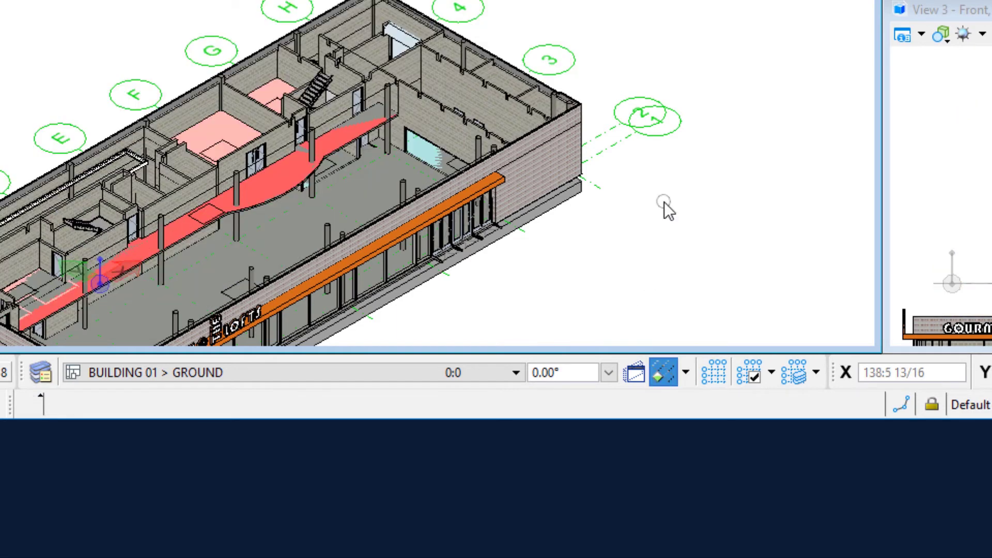
pyautogui.moveTo(658, 204); pyautogui.dragTo(672, 2, button='middle')
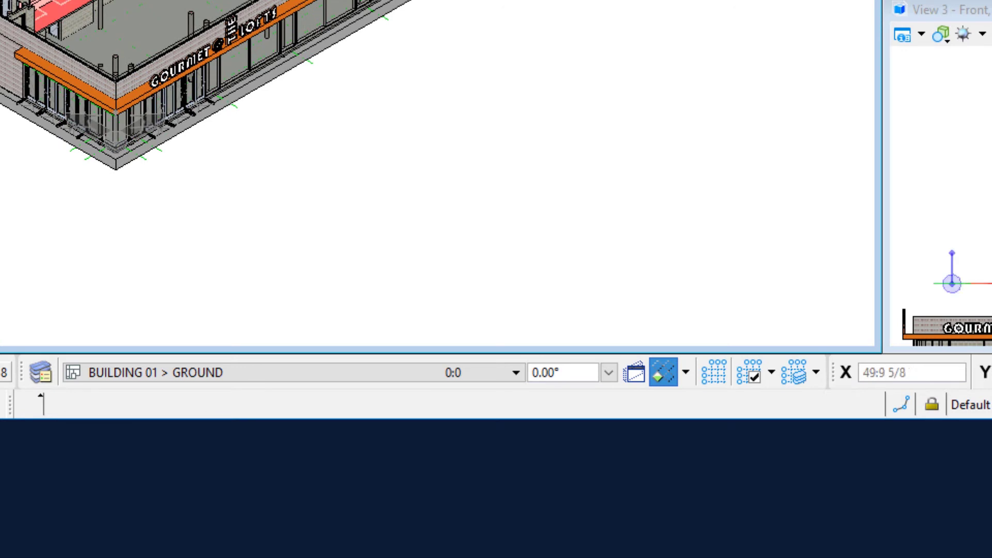
pyautogui.moveTo(925, 217); pyautogui.dragTo(901, 198, button='middle')
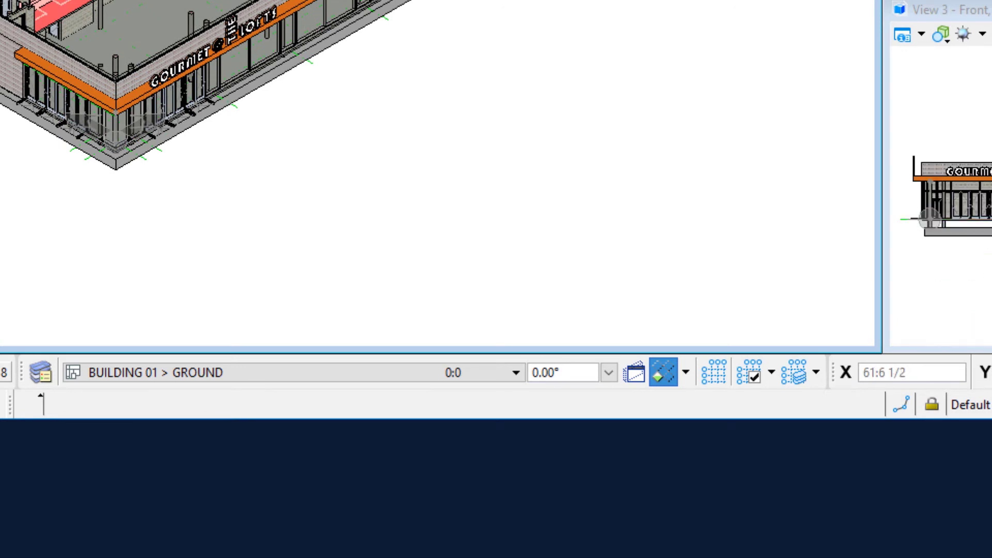
pyautogui.scroll(1, 681, 46)
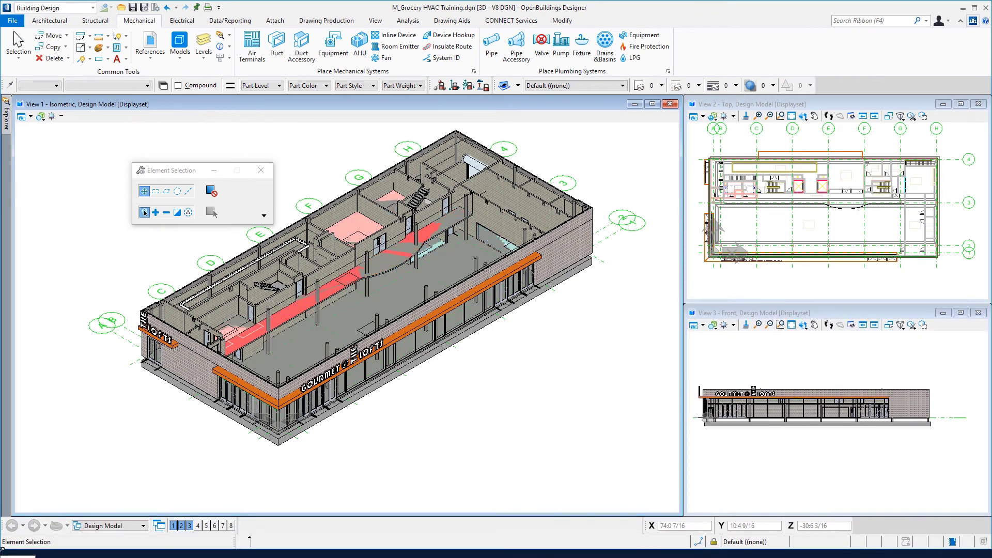
# - Resize the application window to the 1920x1080 preset
pyautogui.rightClick(2, 552)
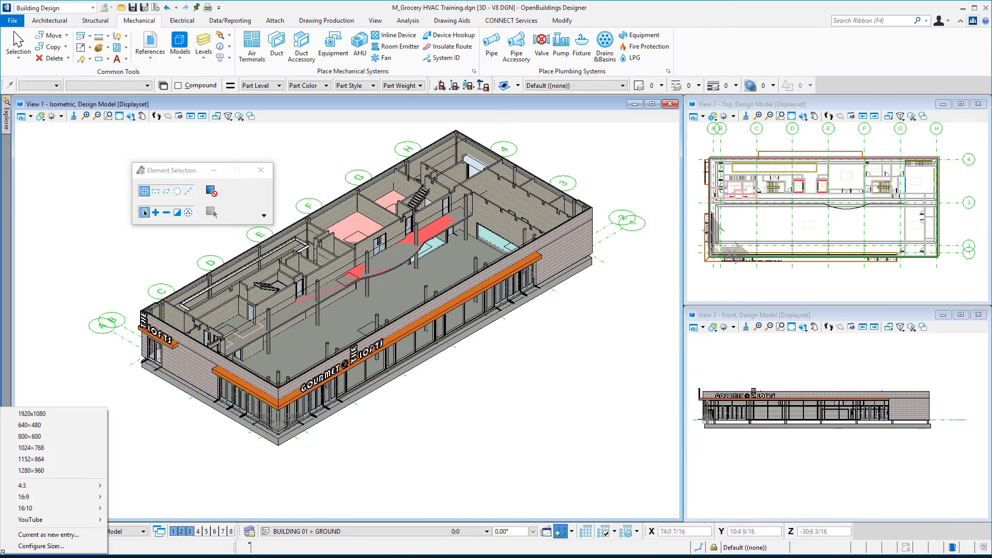
pyautogui.click(31, 414)
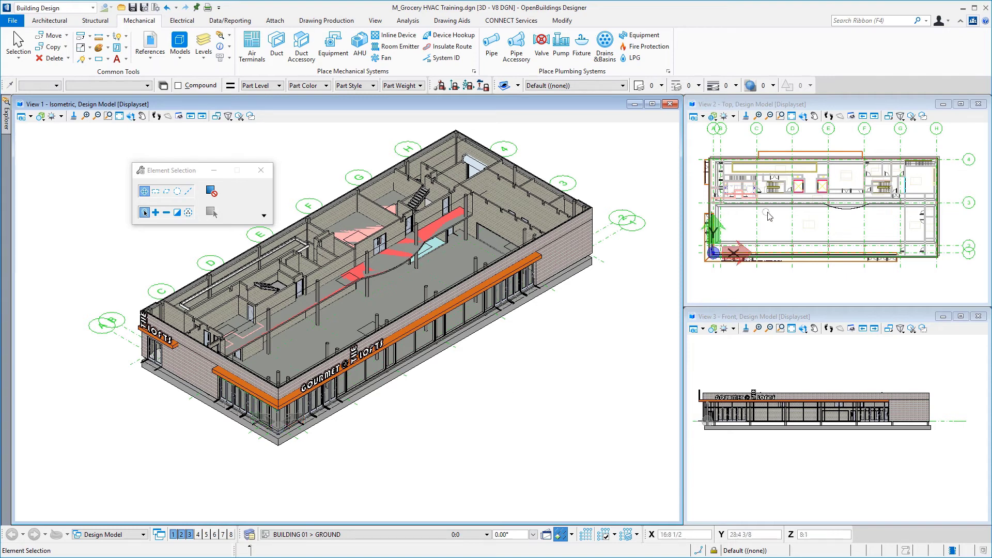
# - Examine the retail sales area's space label in the top view, then return to the whole ground floor plan
pyautogui.scroll(3, 809, 237)
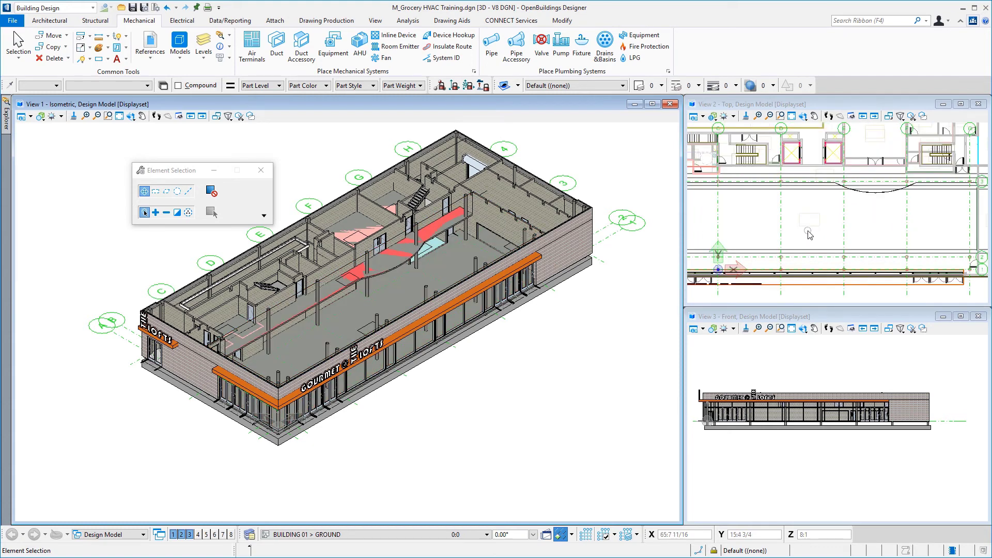
pyautogui.scroll(2, 809, 235)
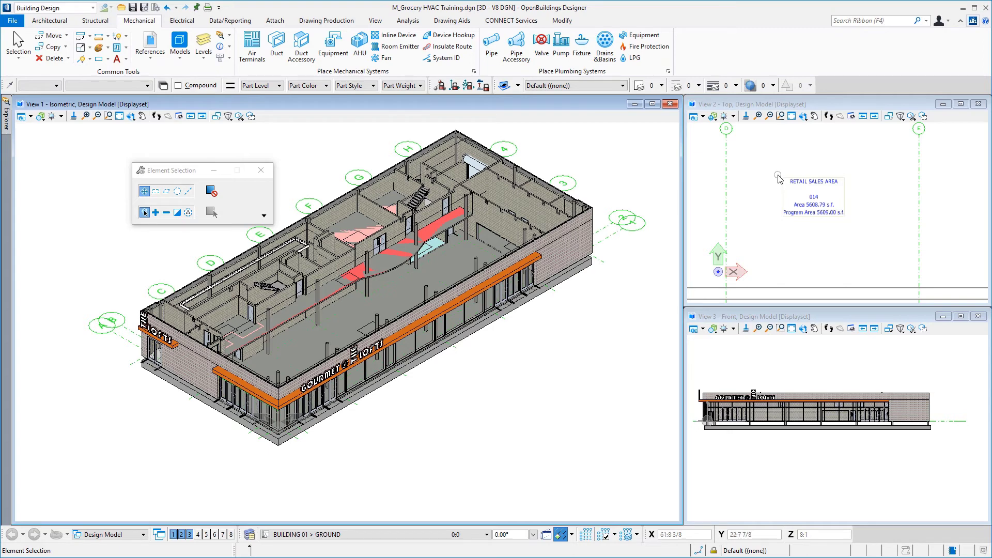
pyautogui.scroll(-4, 779, 178)
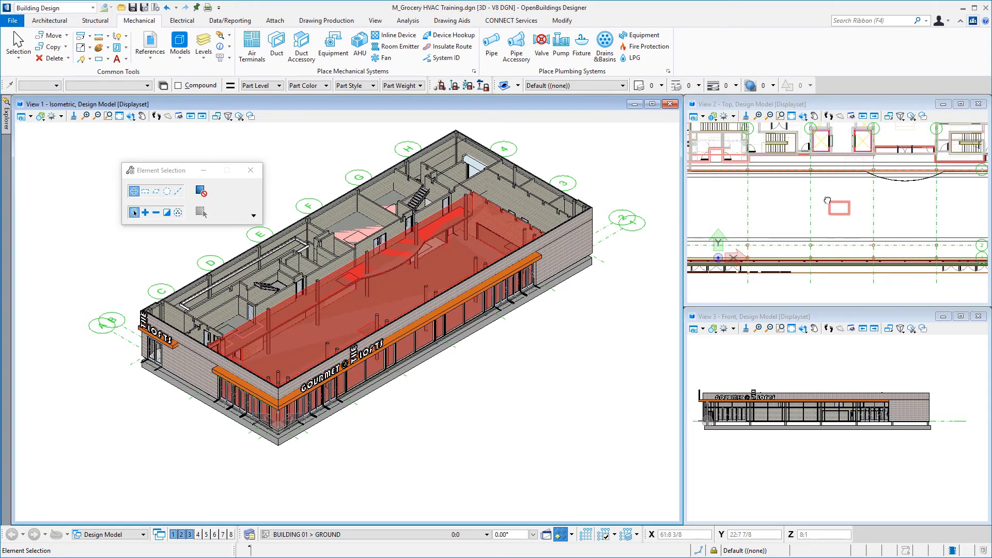
pyautogui.scroll(-2, 827, 200)
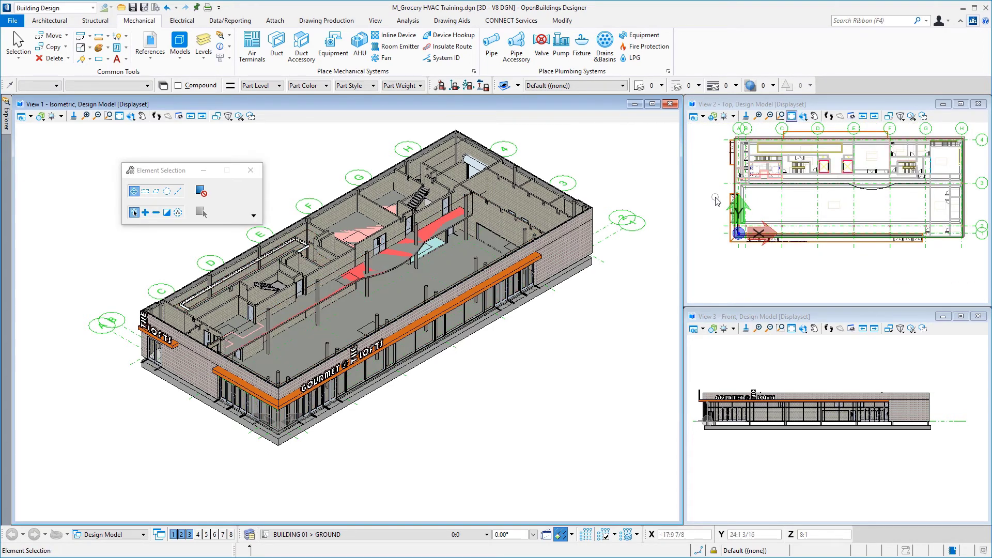
pyautogui.click(814, 116)
pyautogui.moveTo(876, 212); pyautogui.dragTo(858, 239)
pyautogui.rightClick(858, 240)
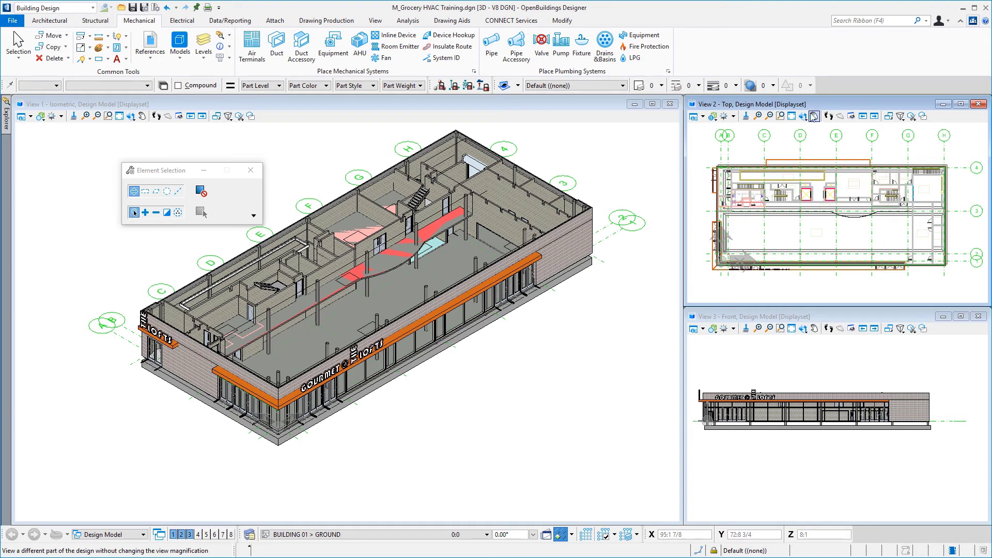
pyautogui.rightClick(796, 235)
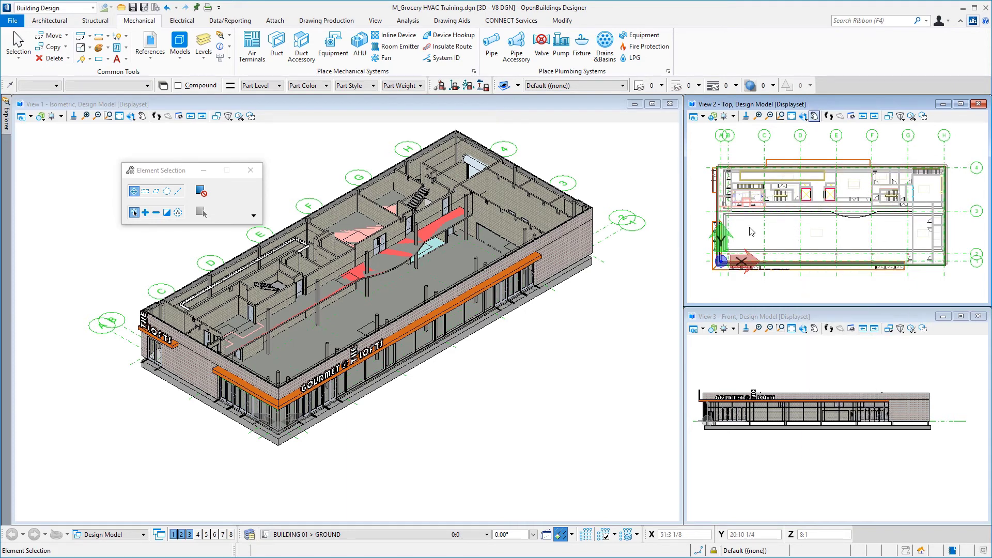
# - Open the View Attributes and check the display styles of Views 2, 1 and 3
pyautogui.hotkey('ctrl', 'b')
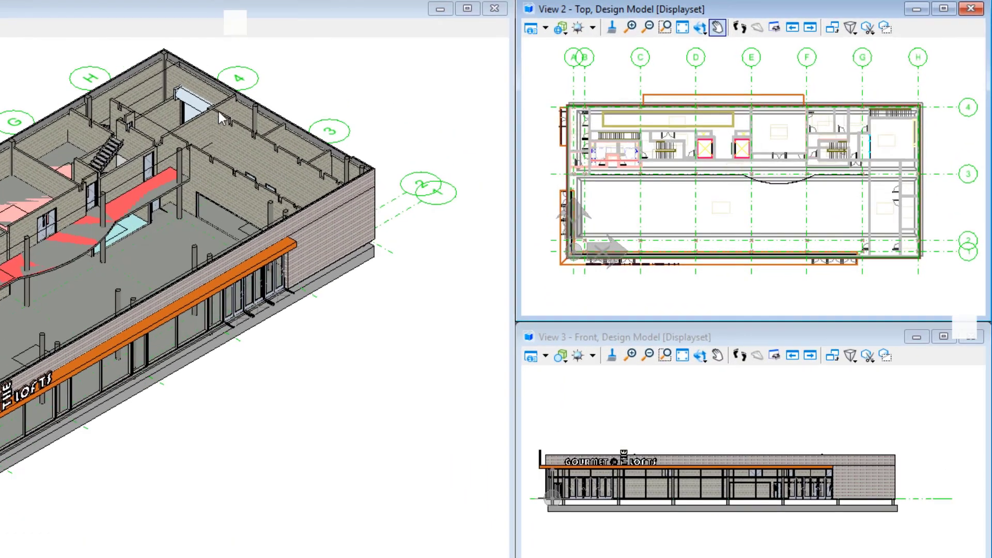
pyautogui.moveTo(2, 110); pyautogui.dragTo(382, 110)
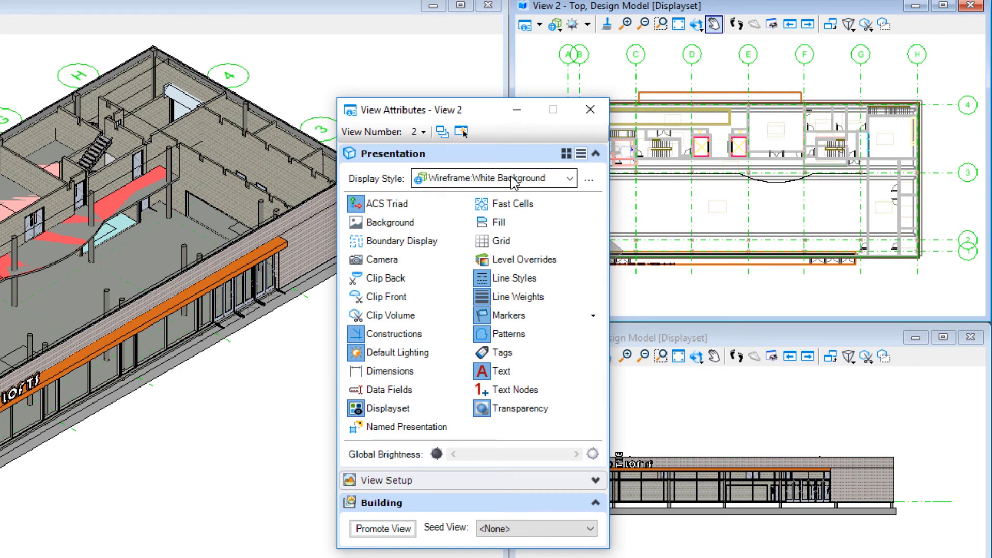
pyautogui.click(194, 5)
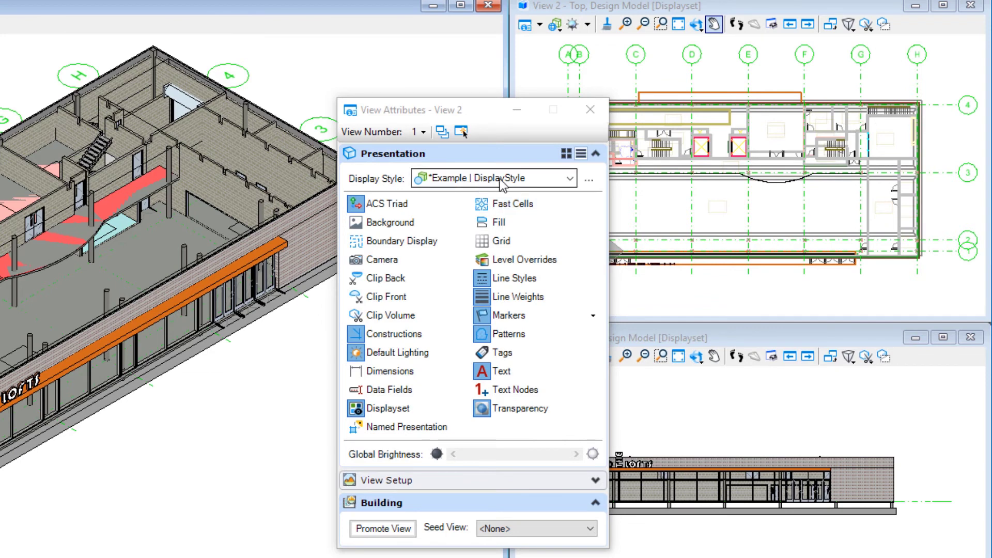
pyautogui.click(652, 342)
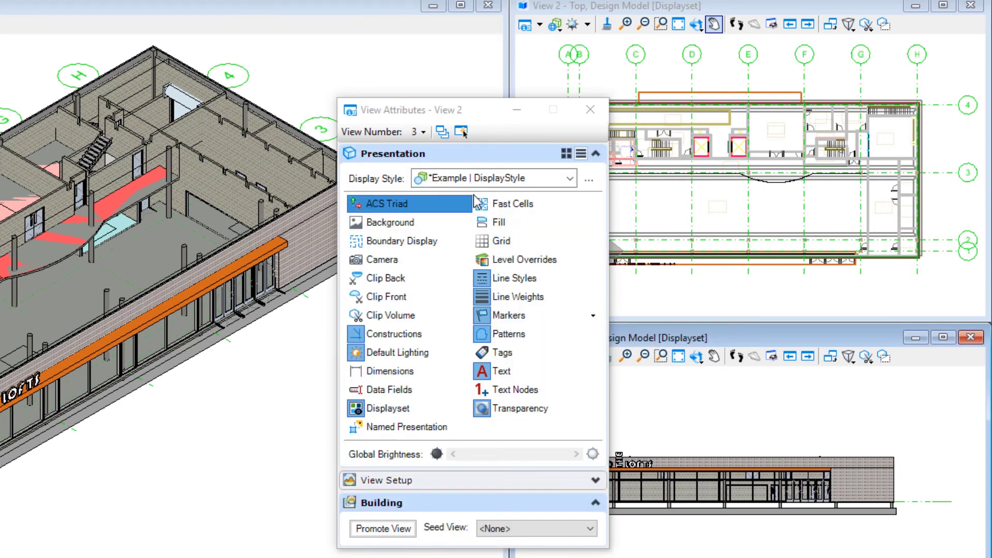
# - Close the View Attributes and identify the retail sales area's space shape in the isometric view
pyautogui.click(590, 109)
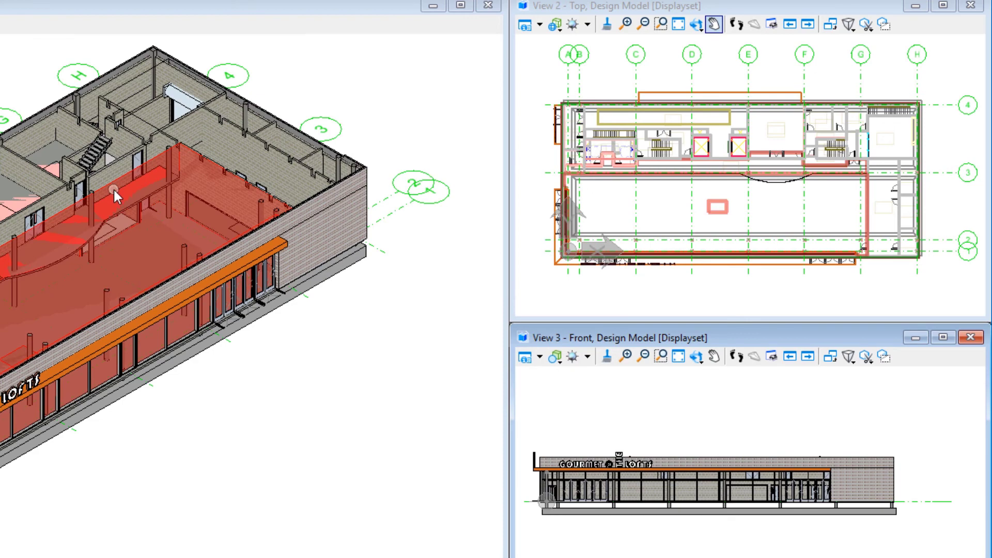
pyautogui.moveTo(113, 188)
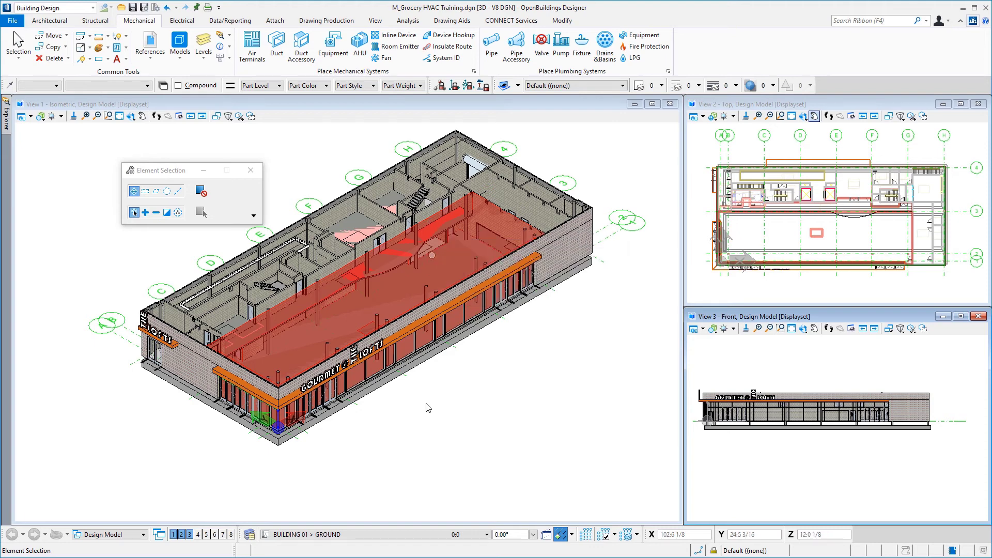
# - Open Level Display for View 1 and list the DM-Architectural master's levels alphabetically with the used levels first, enlarging the dialog
pyautogui.click(204, 65)
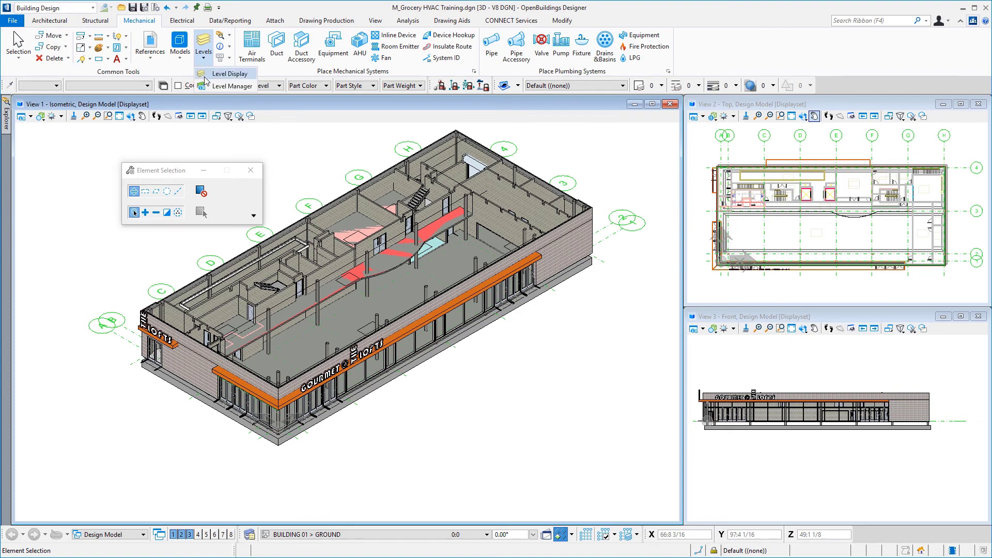
pyautogui.click(230, 73)
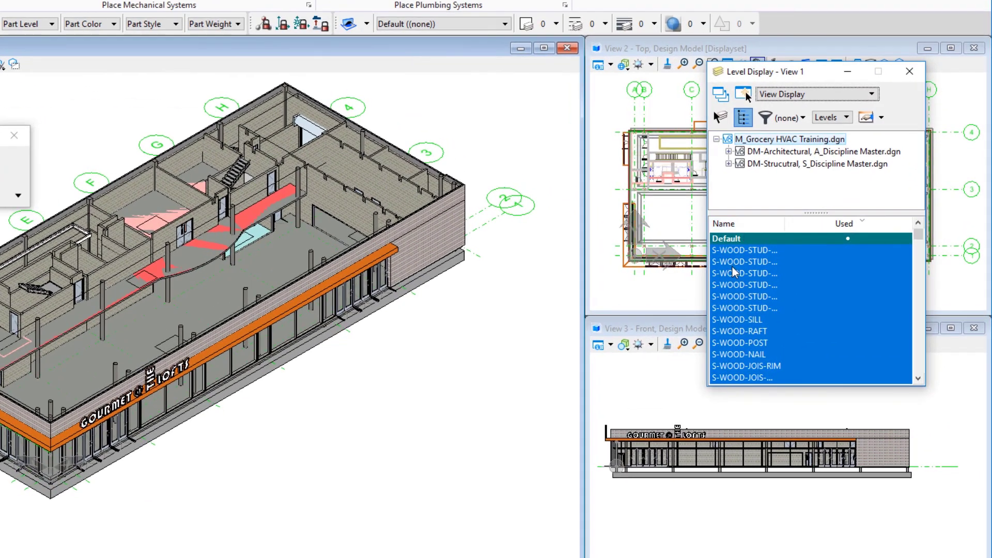
pyautogui.click(801, 154)
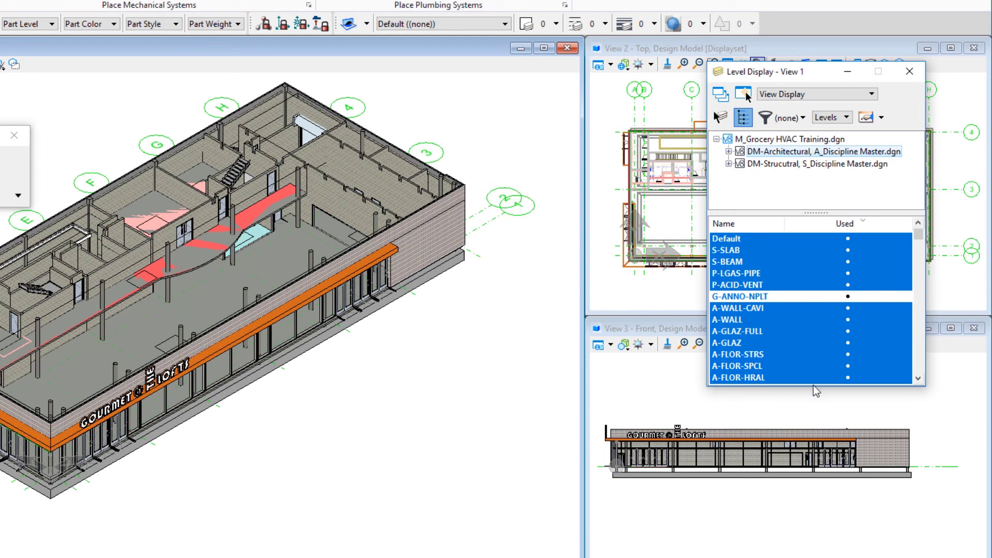
pyautogui.moveTo(813, 385); pyautogui.dragTo(814, 533)
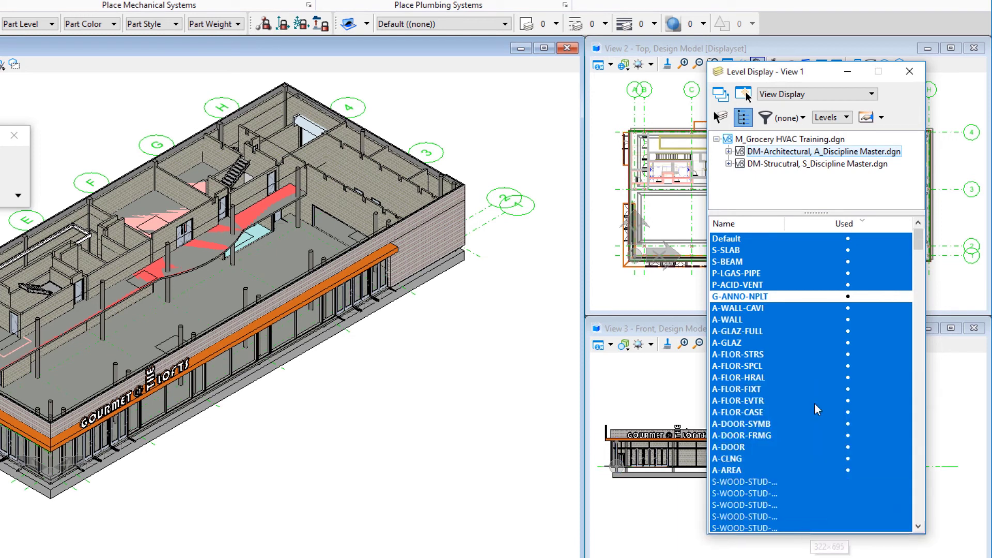
pyautogui.click(863, 222)
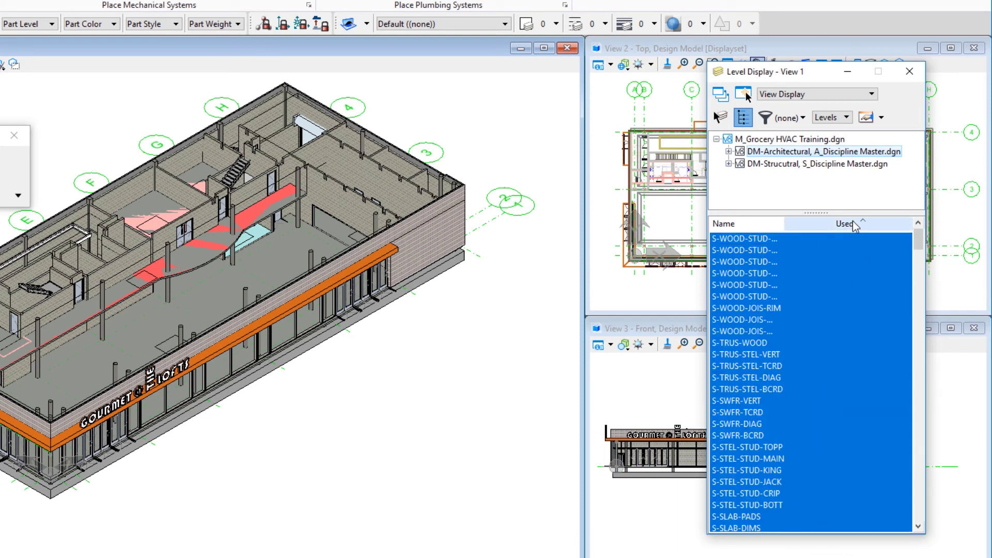
pyautogui.click(853, 223)
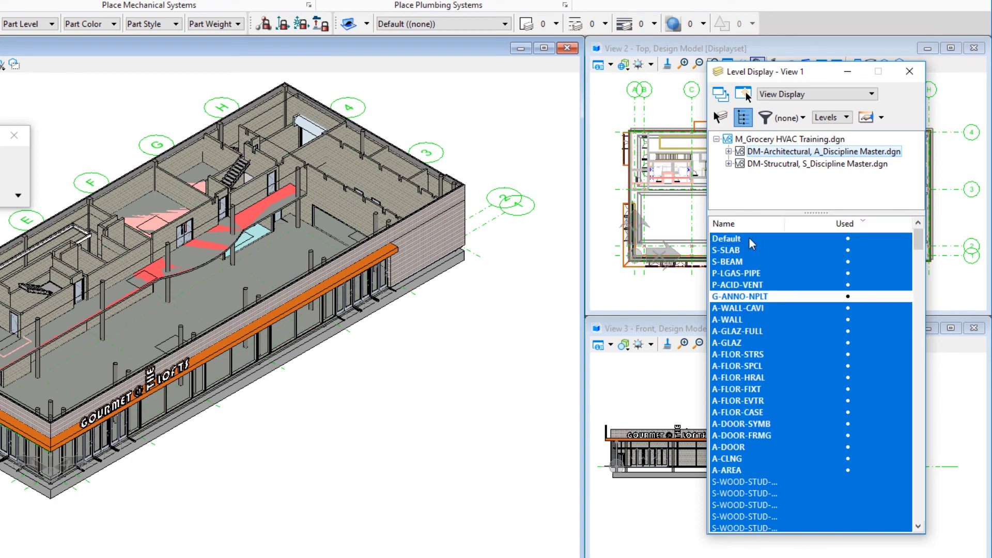
pyautogui.click(722, 223)
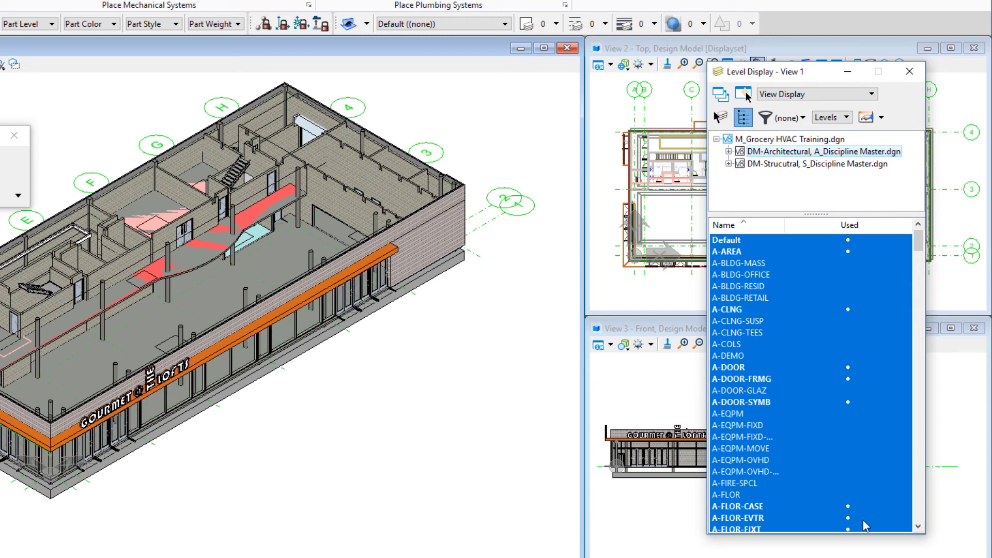
pyautogui.click(868, 226)
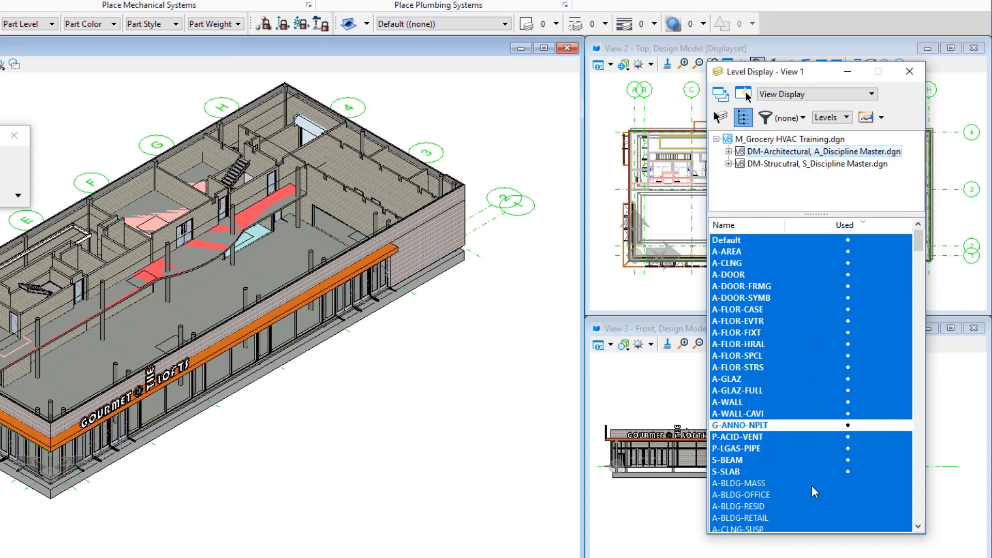
# - Turn off the DM-Architectural master's A-AREA level in View 1 and check its level display in View 3
pyautogui.click(729, 254)
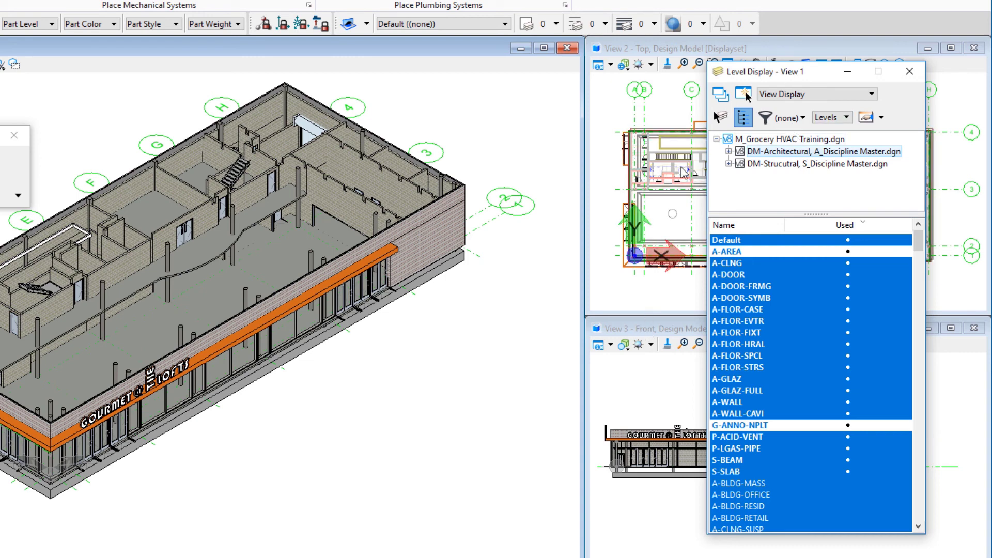
pyautogui.click(628, 329)
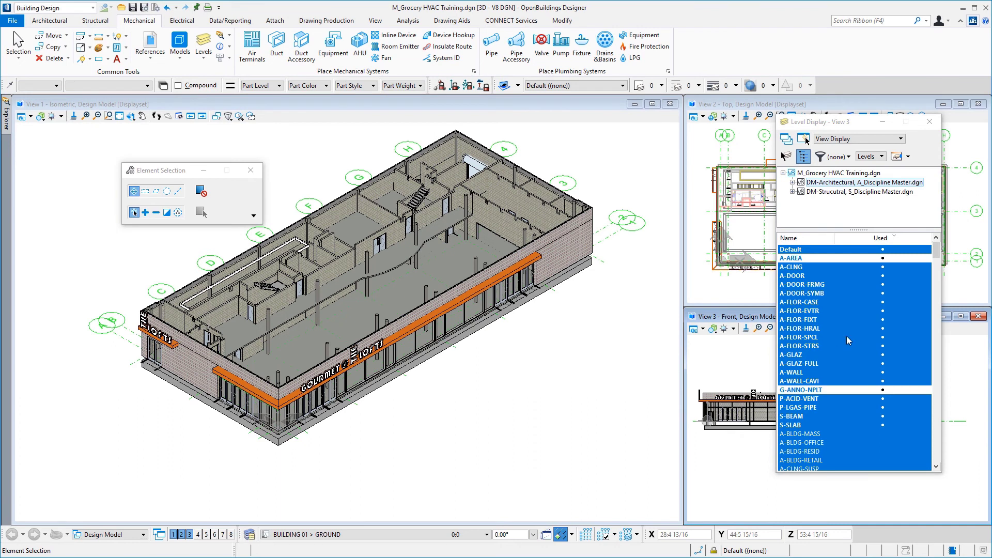
pyautogui.click(929, 122)
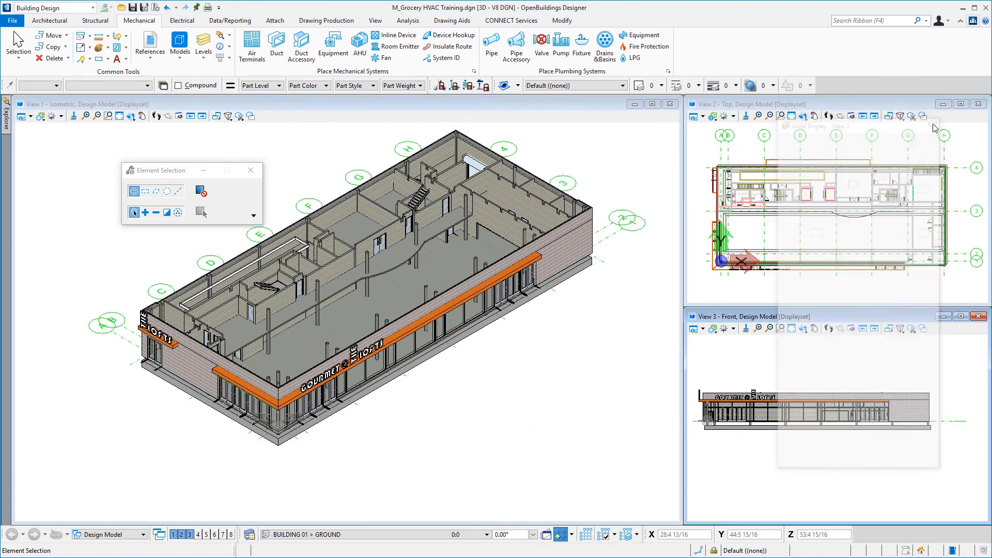